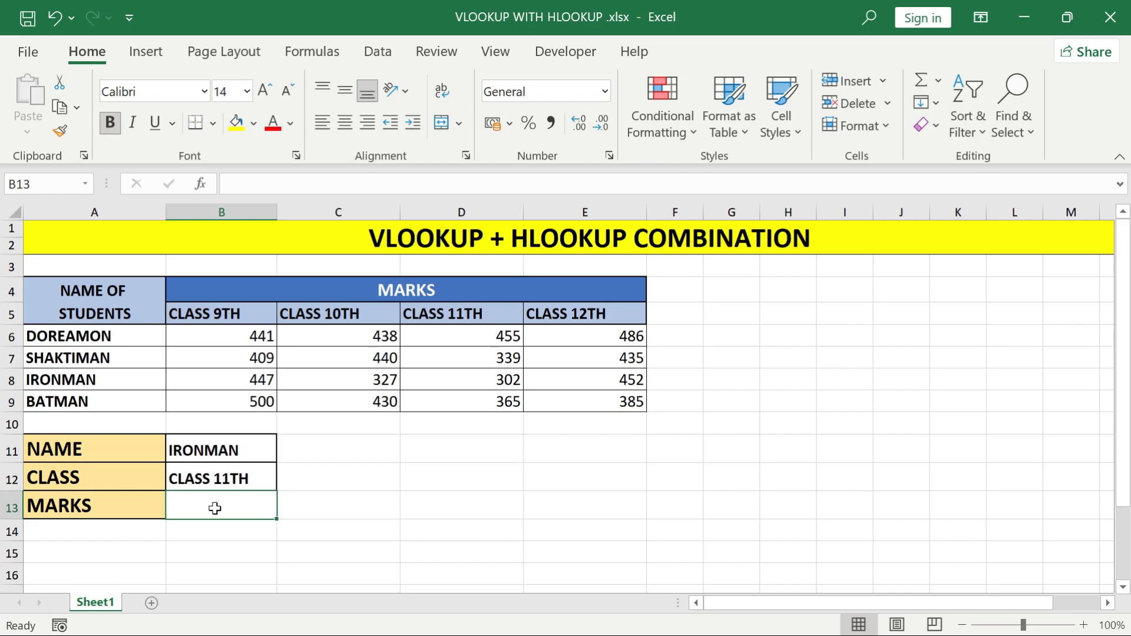
Step: Look up the student's marks in B13 with =VLOOKUP(B11,$A$6:$E$9,4,0)
left_click(215, 508)
type("=vlook")
key("Tab")
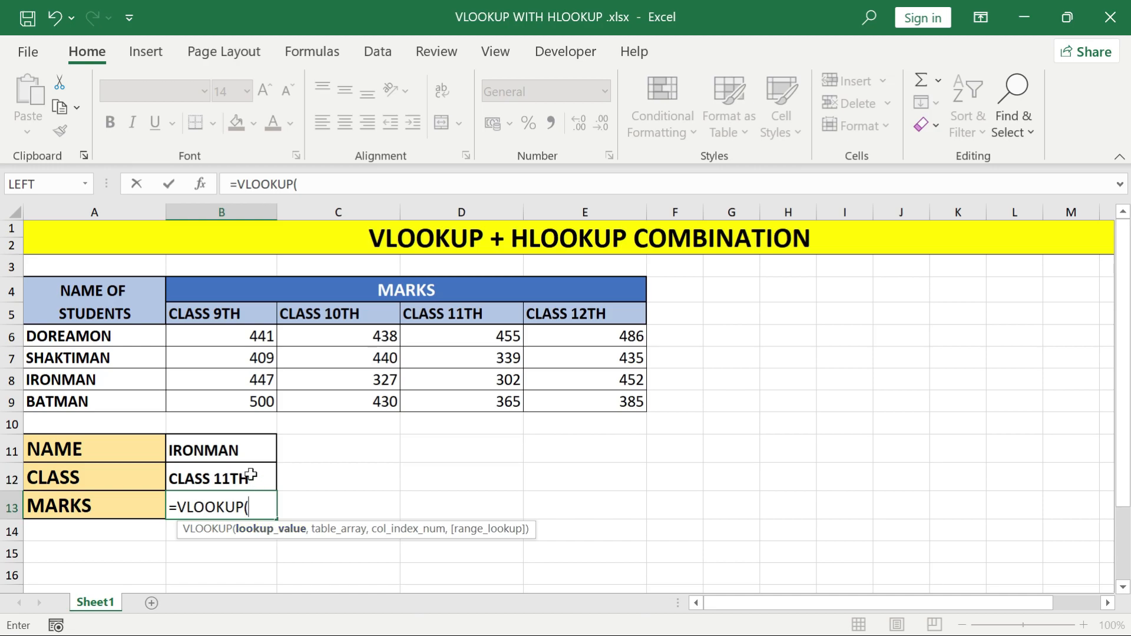
left_click(259, 452)
type(",")
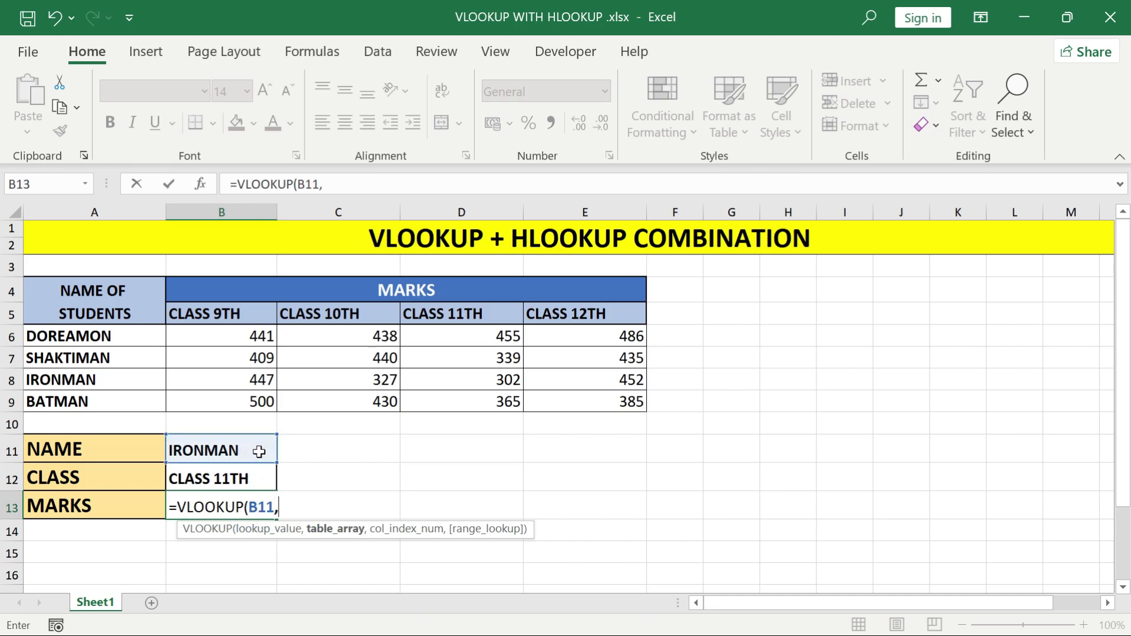
left_click_drag(118, 333, 643, 407)
key("F4")
type(",")
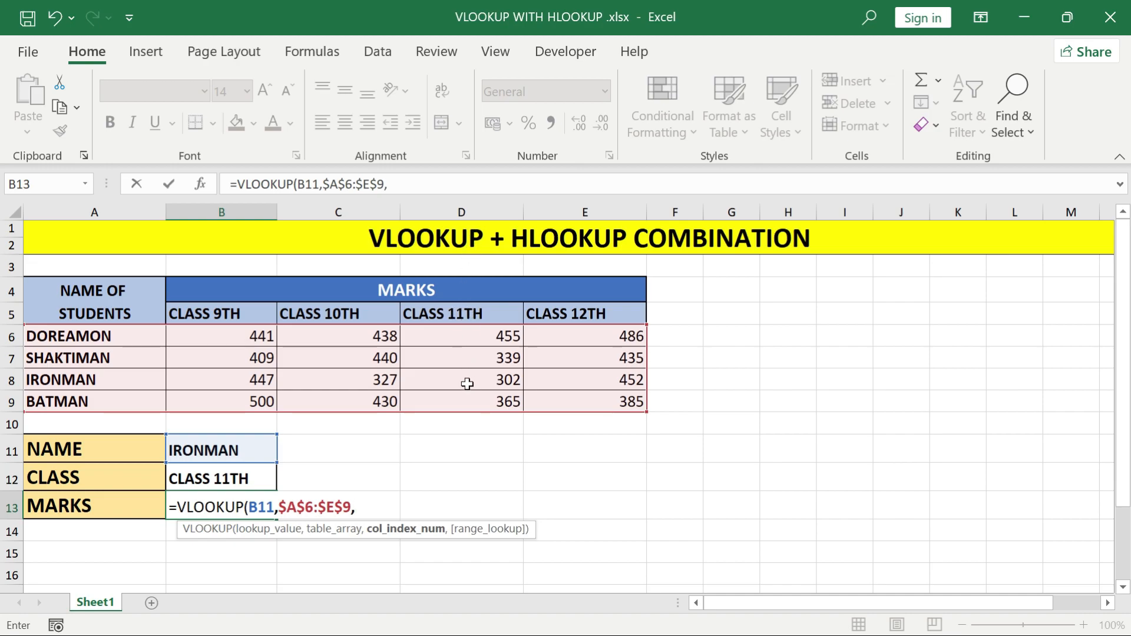
type("4,0)")
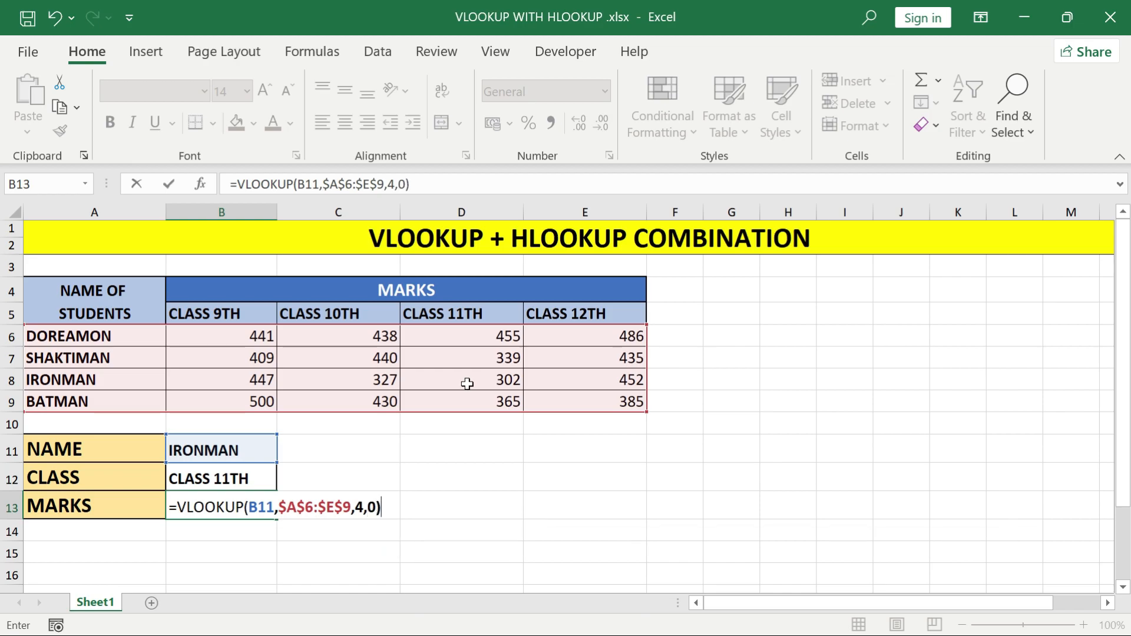
key("Return")
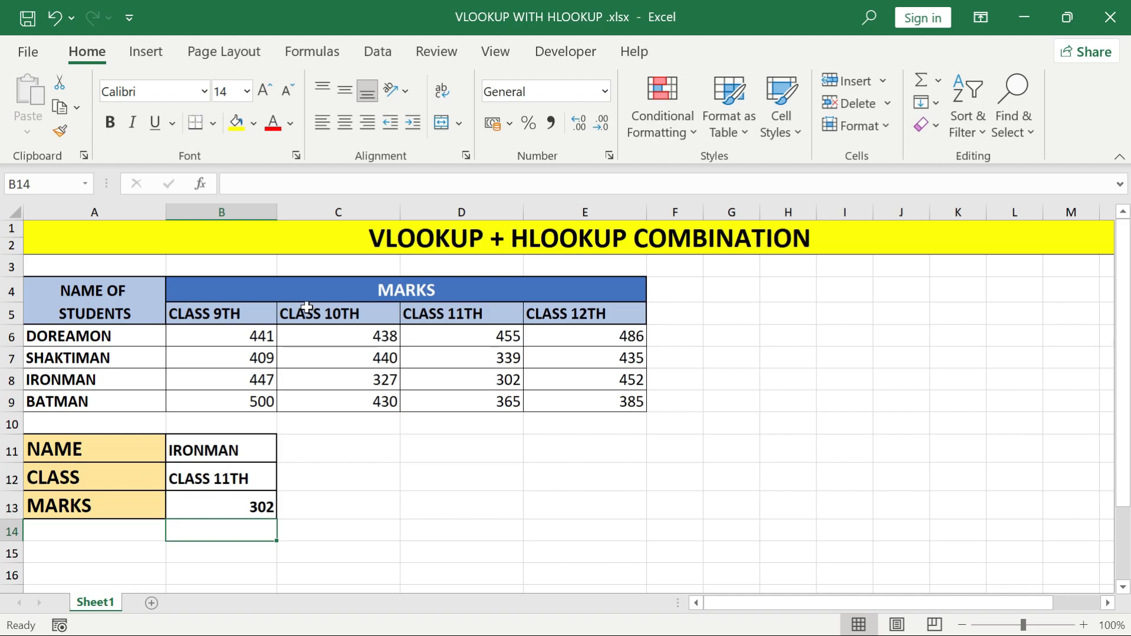
Step: Review the VLOOKUP formula in B13 and set the class in B12 to CLASS 12TH
double_click(255, 503)
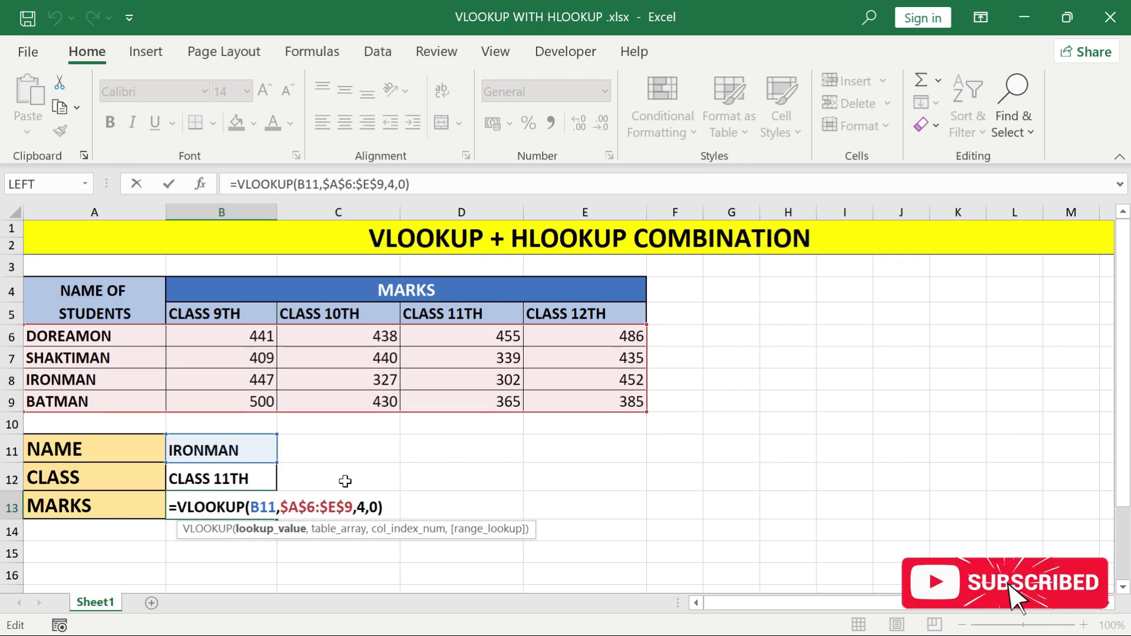
key("shift+Return")
type("CLASS 12TH")
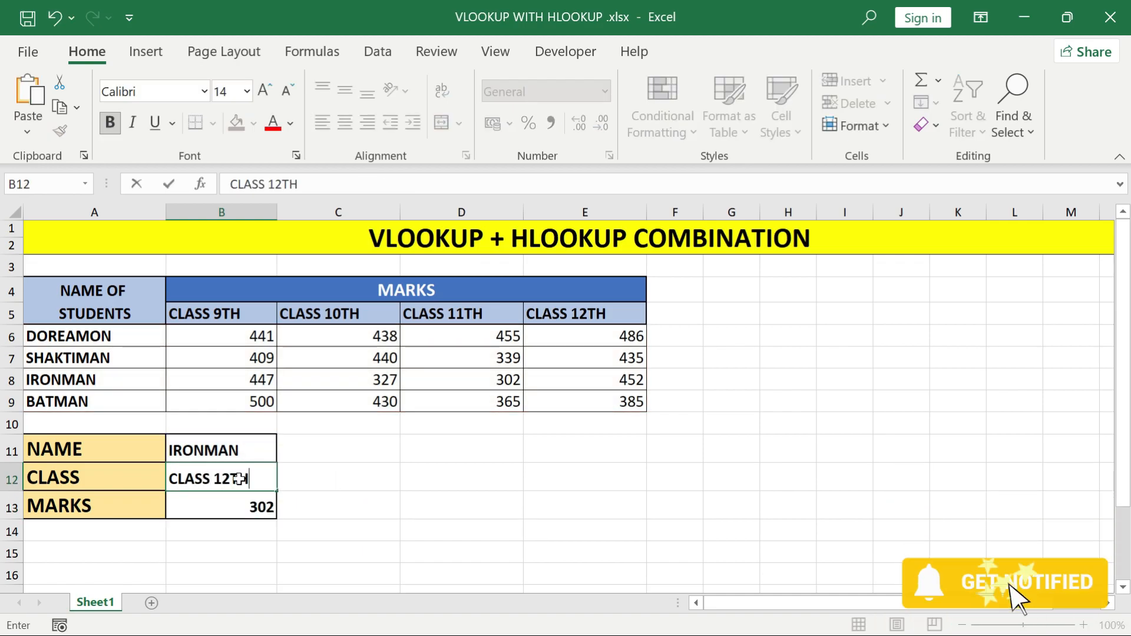
key("Return")
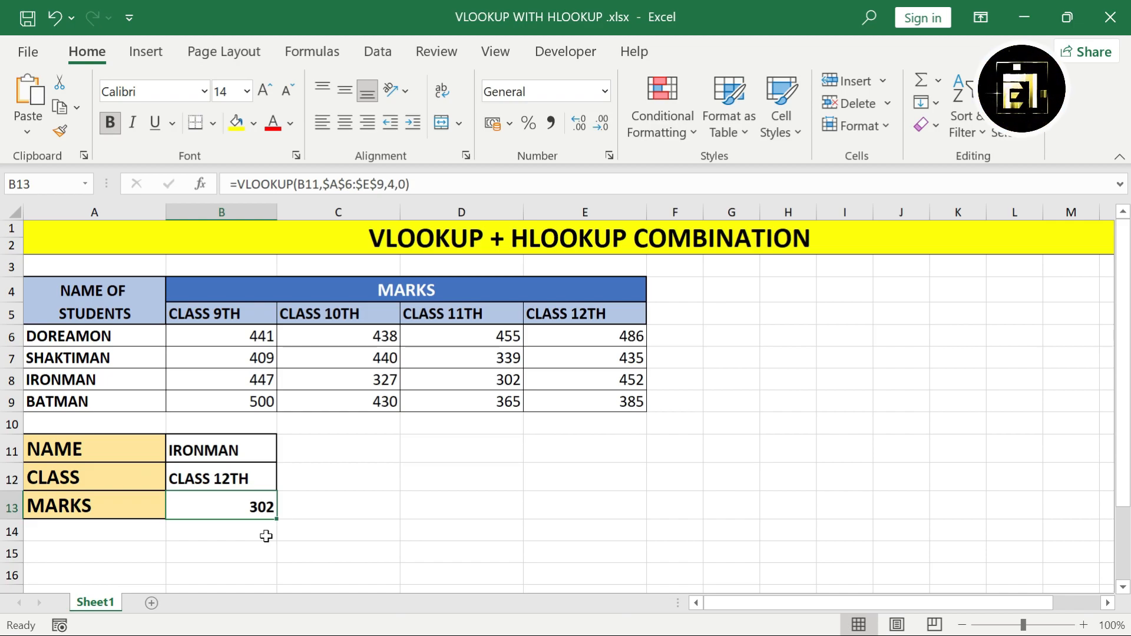
Step: Set the class in B12 back to CLASS 11TH
left_click(260, 477)
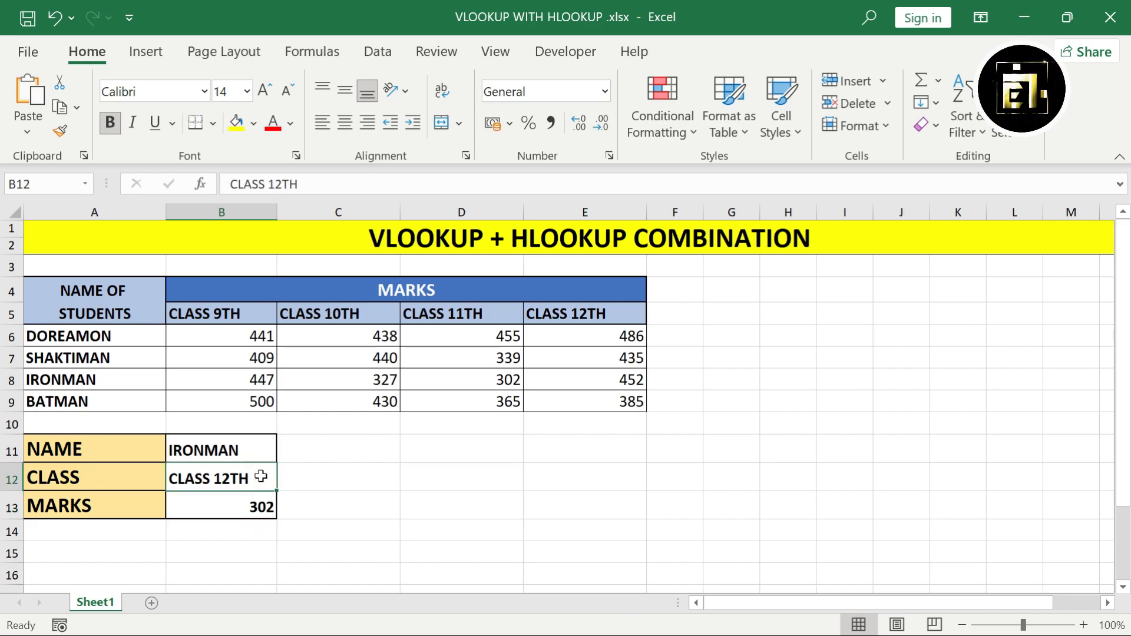
type("CLASS 11TH")
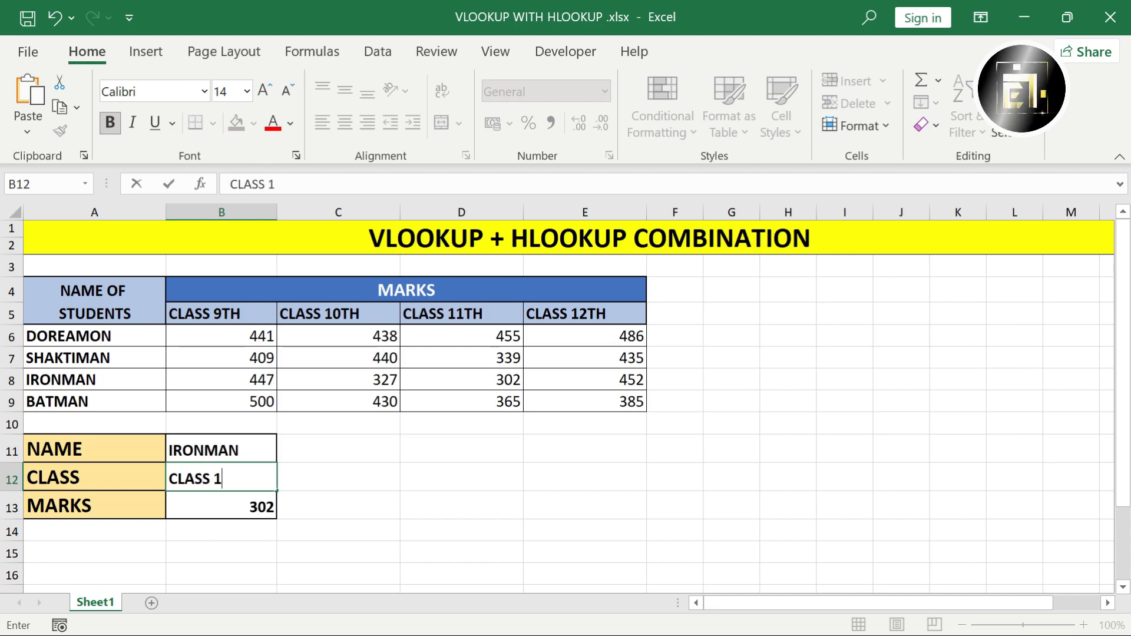
key("ctrl+Return")
key("Return")
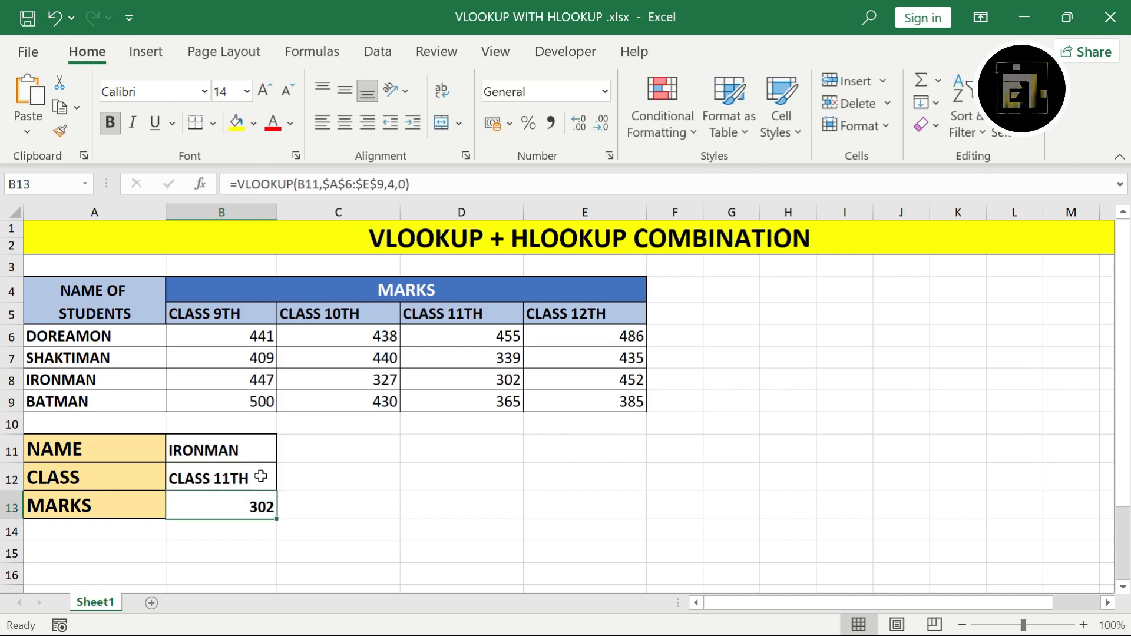
left_click(257, 474)
Step: Copy the four class headings in B5:E5 and paste them starting at C11
left_click(244, 311)
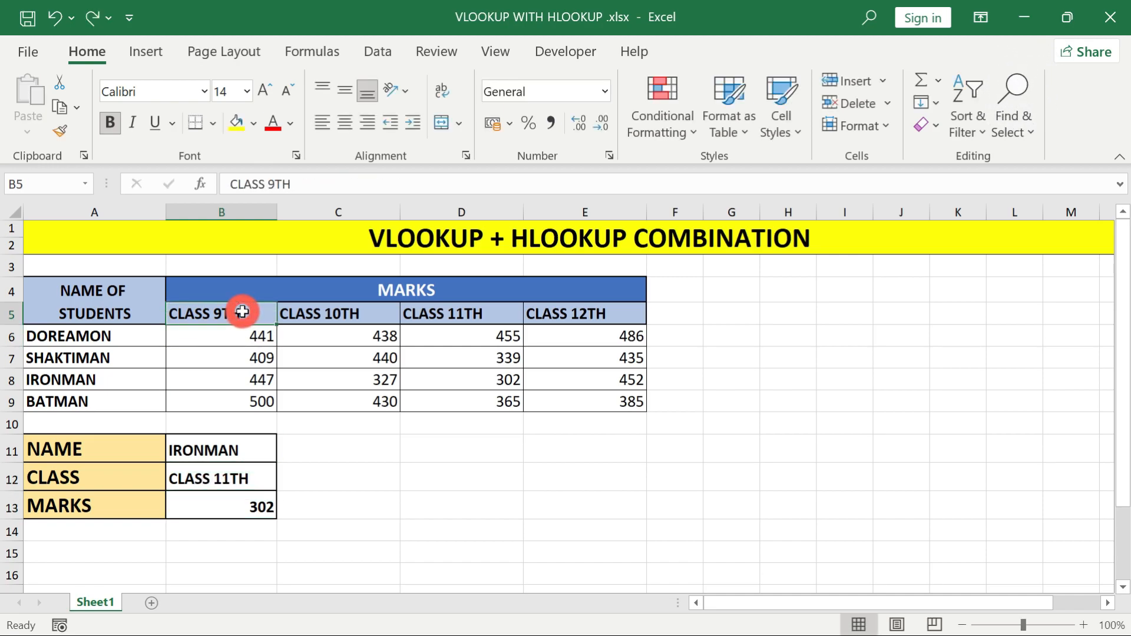
key("ctrl+shift+Right")
key("ctrl+c")
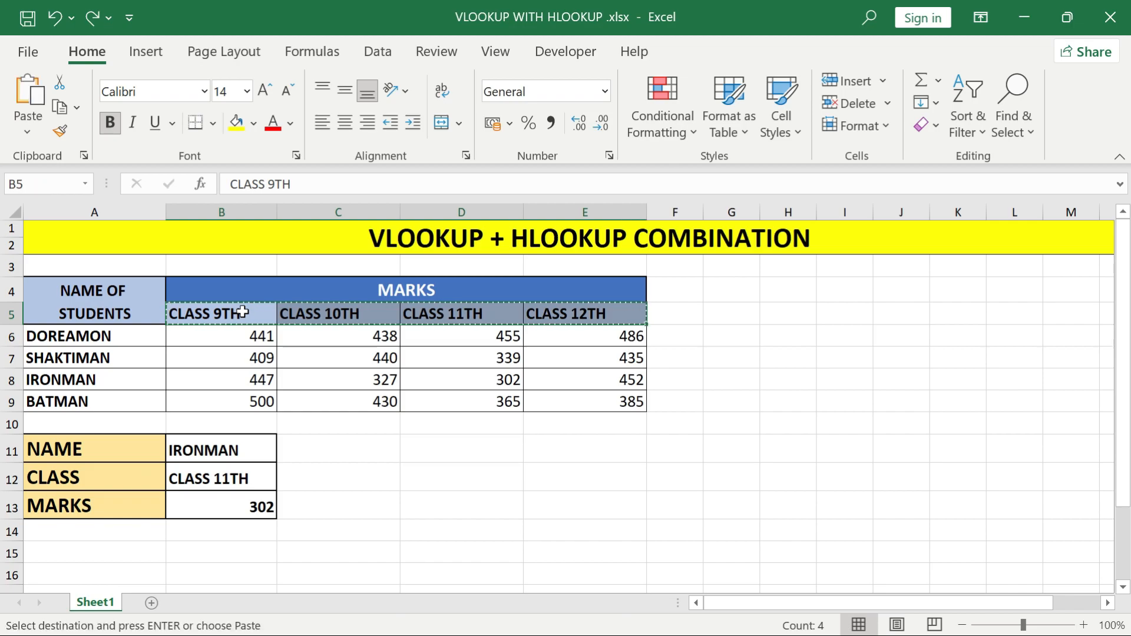
left_click(326, 448)
key("ctrl+v")
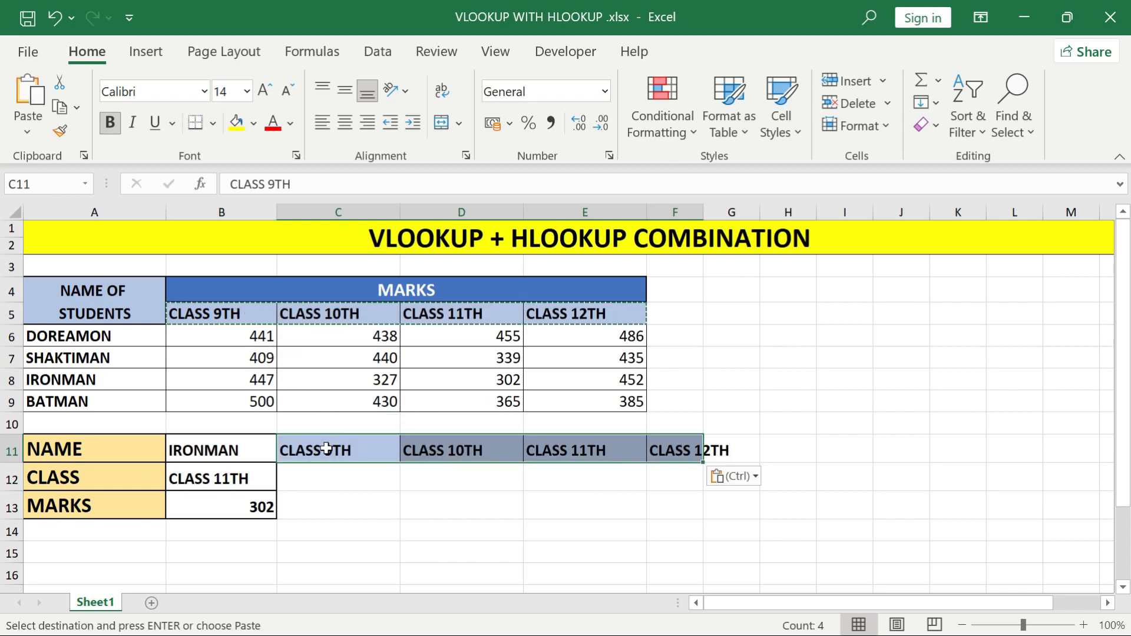
Step: Enter the column index numbers 2, 3, 4 and 5 in C12:F12 beneath the copied class headings
left_click(342, 490)
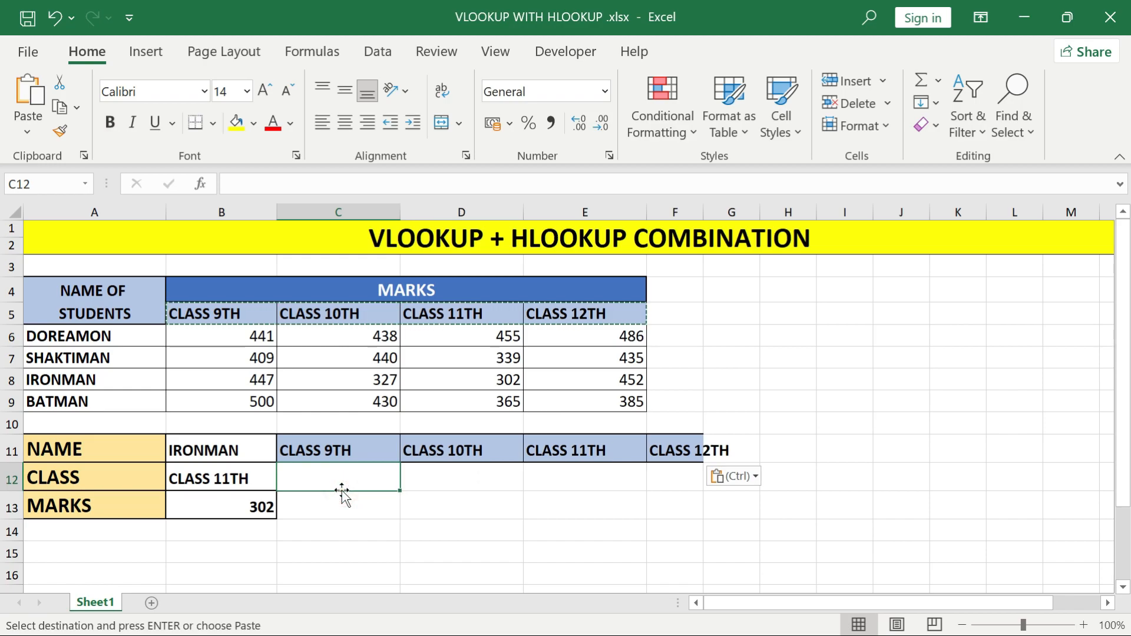
key("Escape")
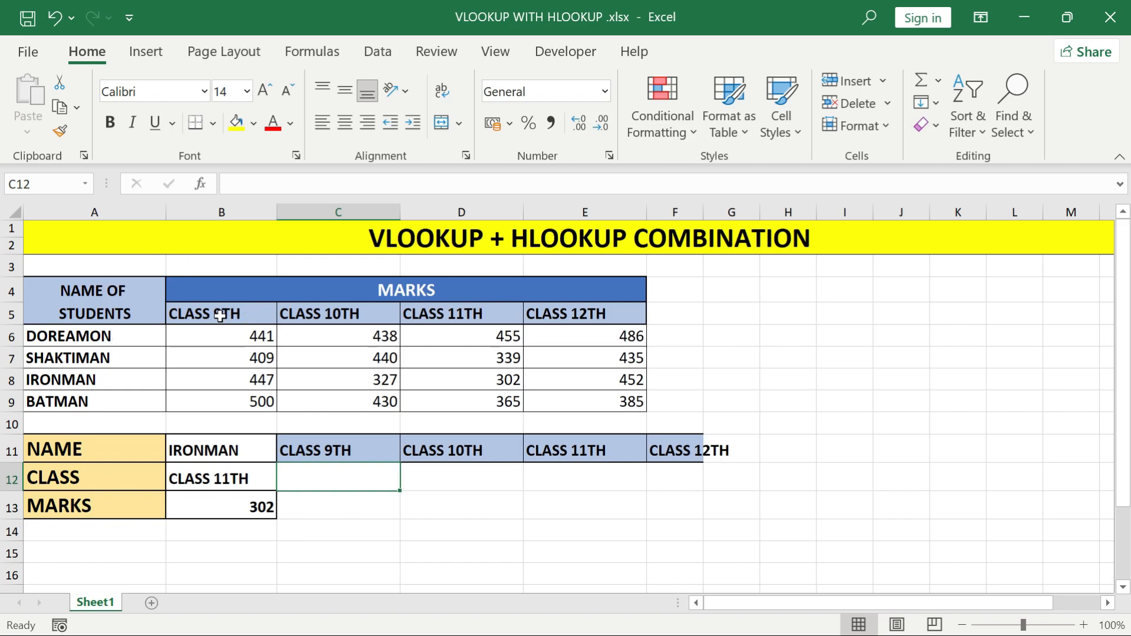
type("2")
key("Tab")
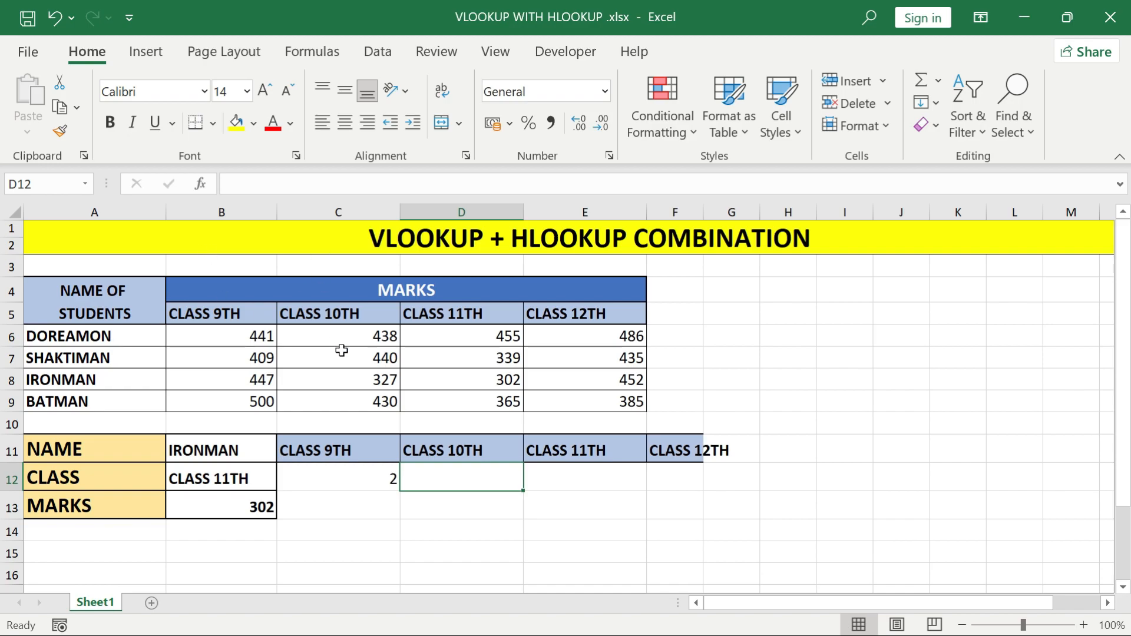
type("3")
key("Tab")
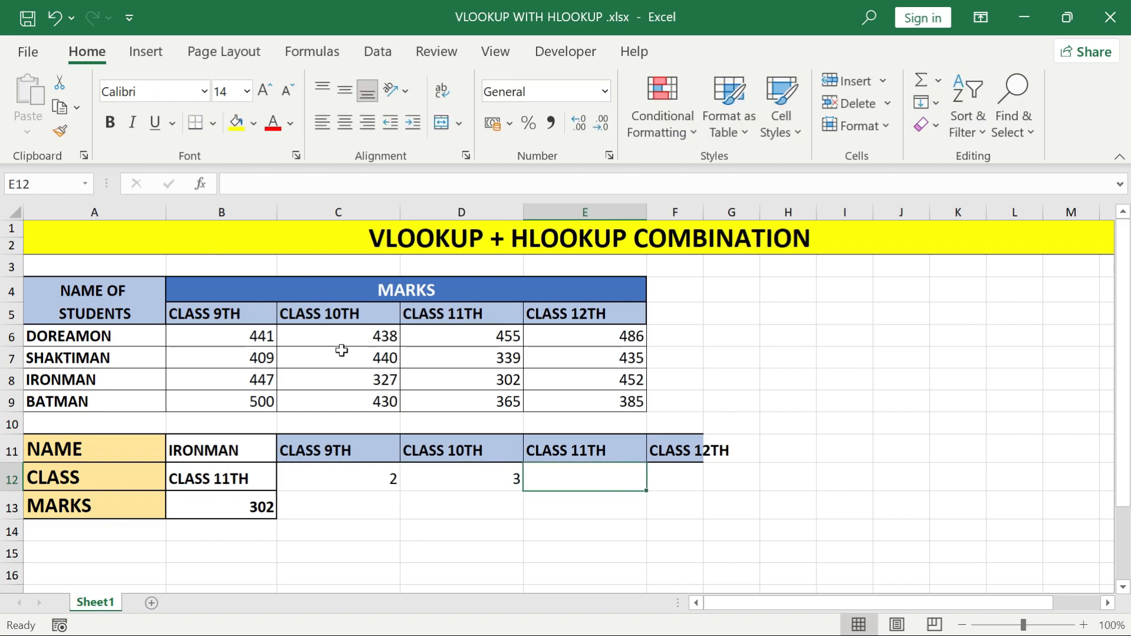
type("4")
key("Tab")
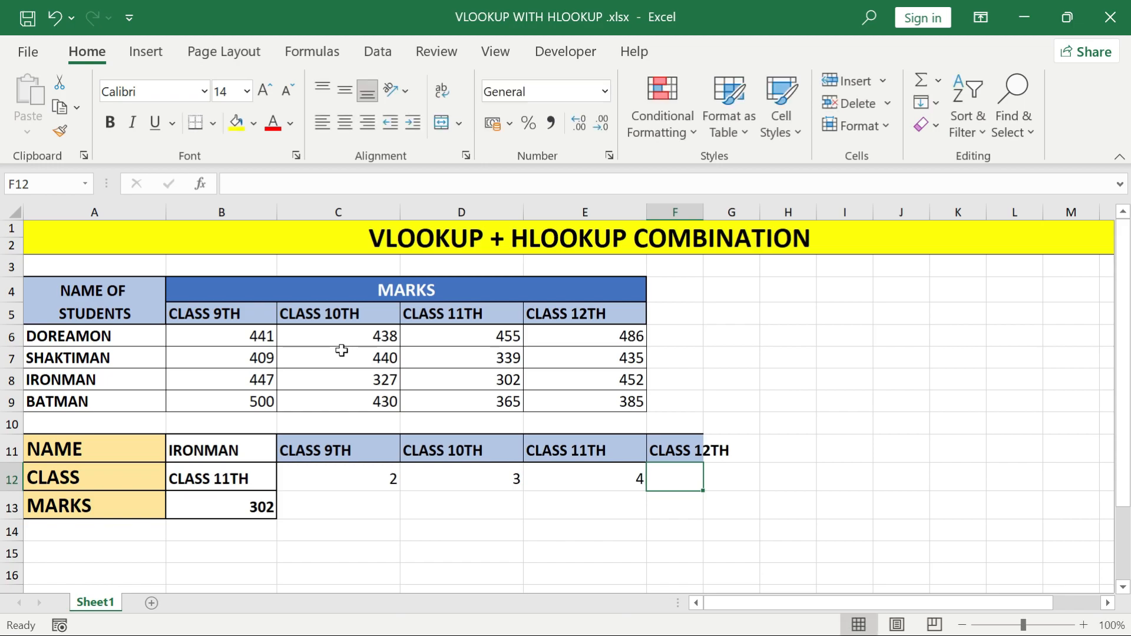
type("5")
key("Return")
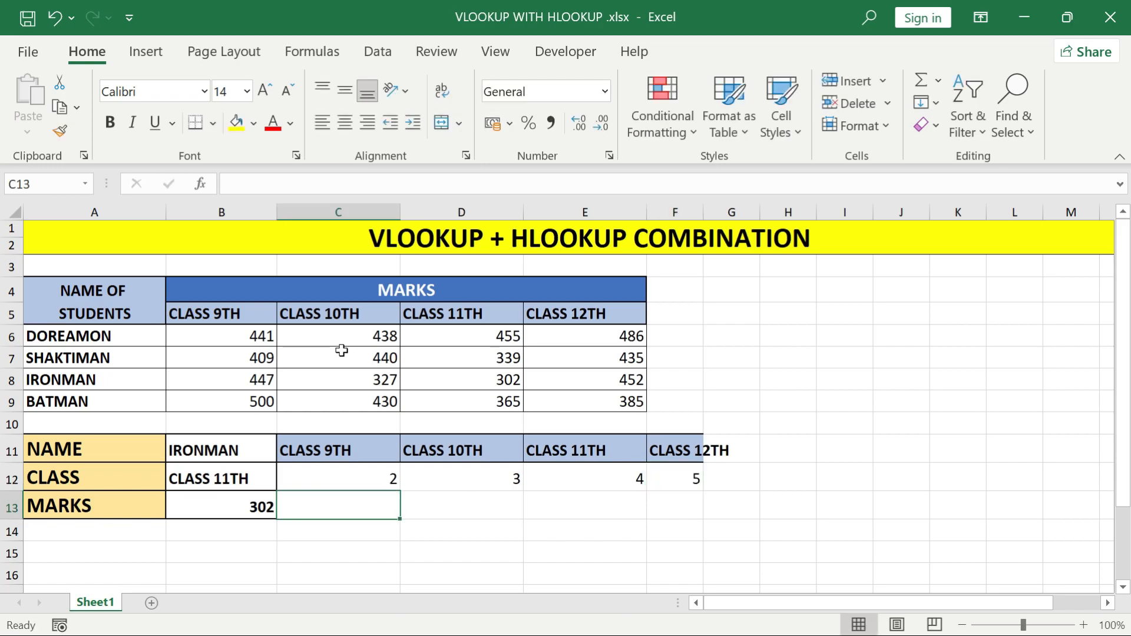
Step: Look up the class's column index in C13 with =HLOOKUP(B12,$C$11:$F$12,2,0)
type("=HLOOKUP(")
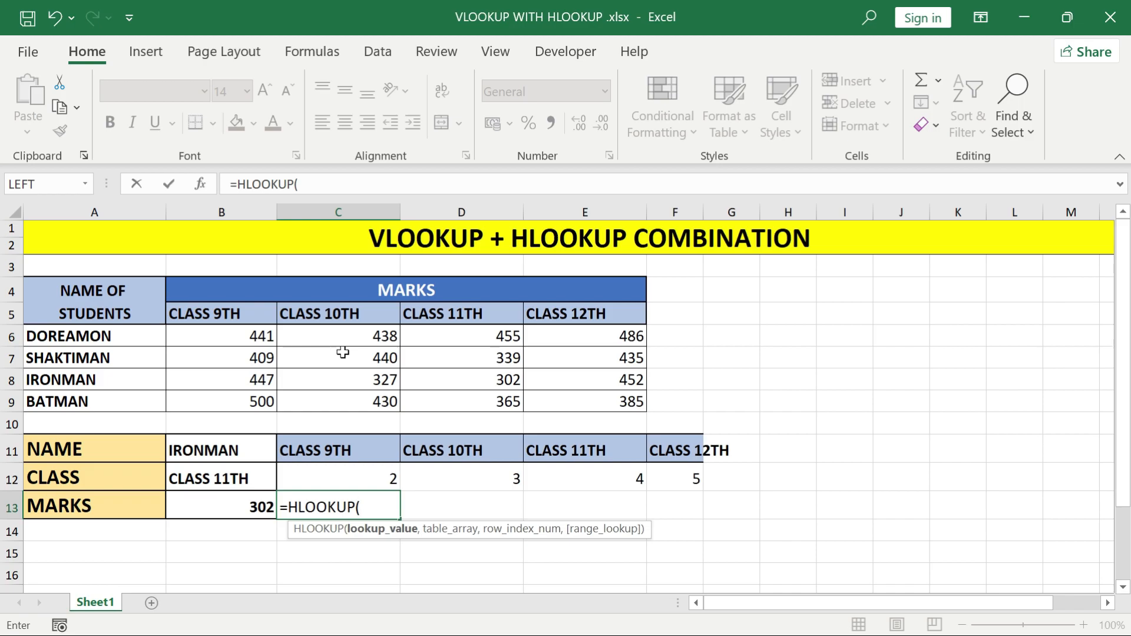
left_click(263, 480)
type(",")
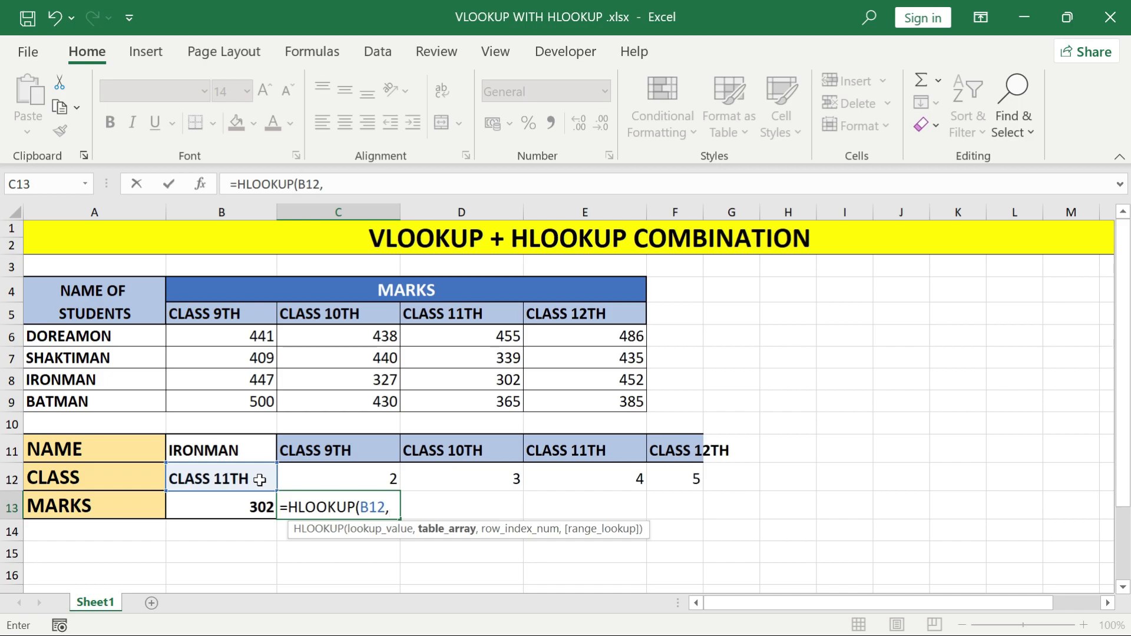
left_click(303, 452)
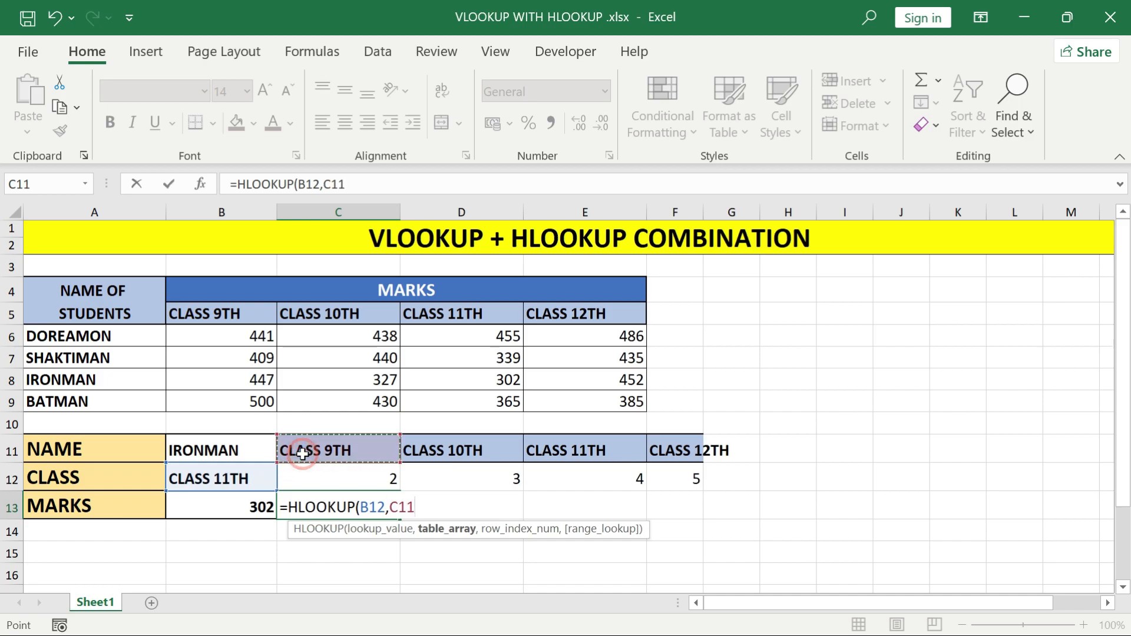
key("shift+Right")
key("shift+Right")
key("shift+Right")
key("shift+Down")
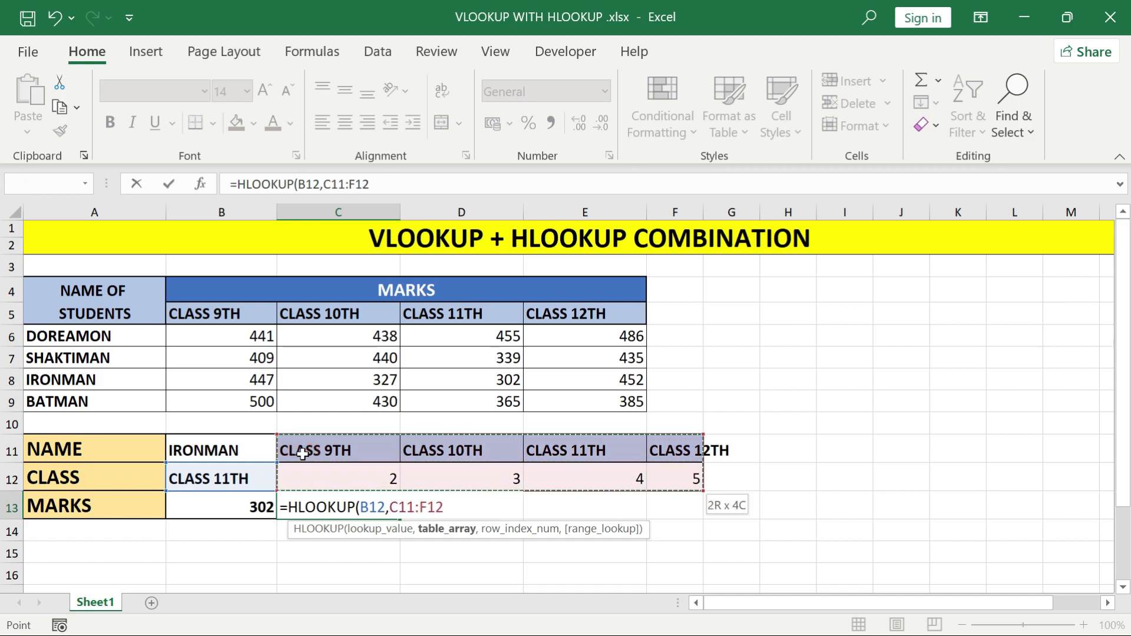
key("F4")
type(",2")
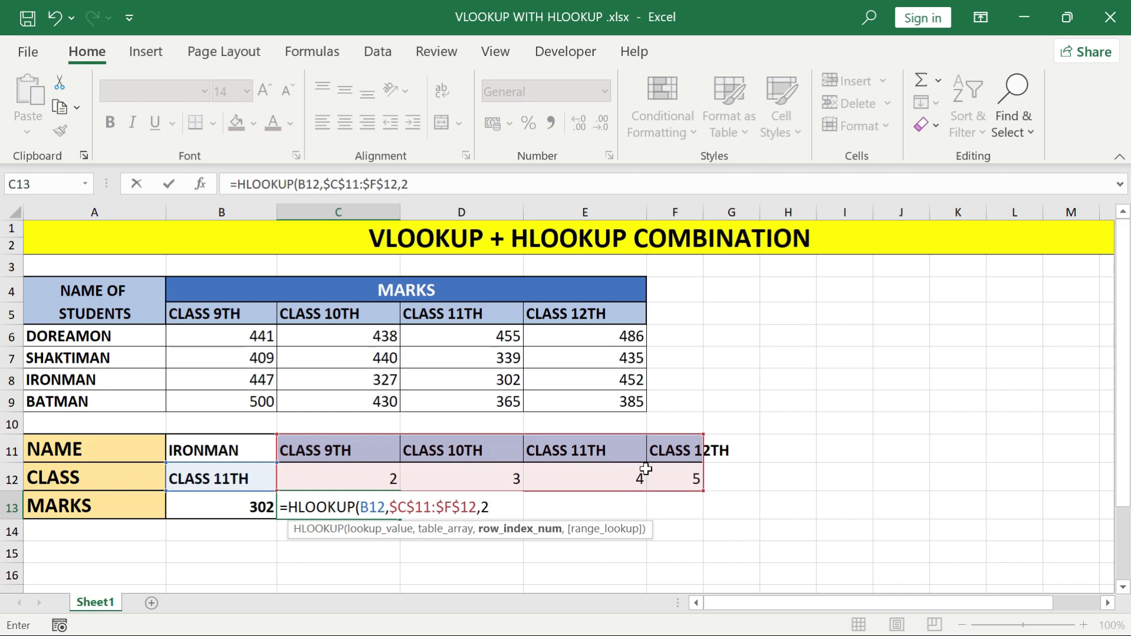
type(",0")
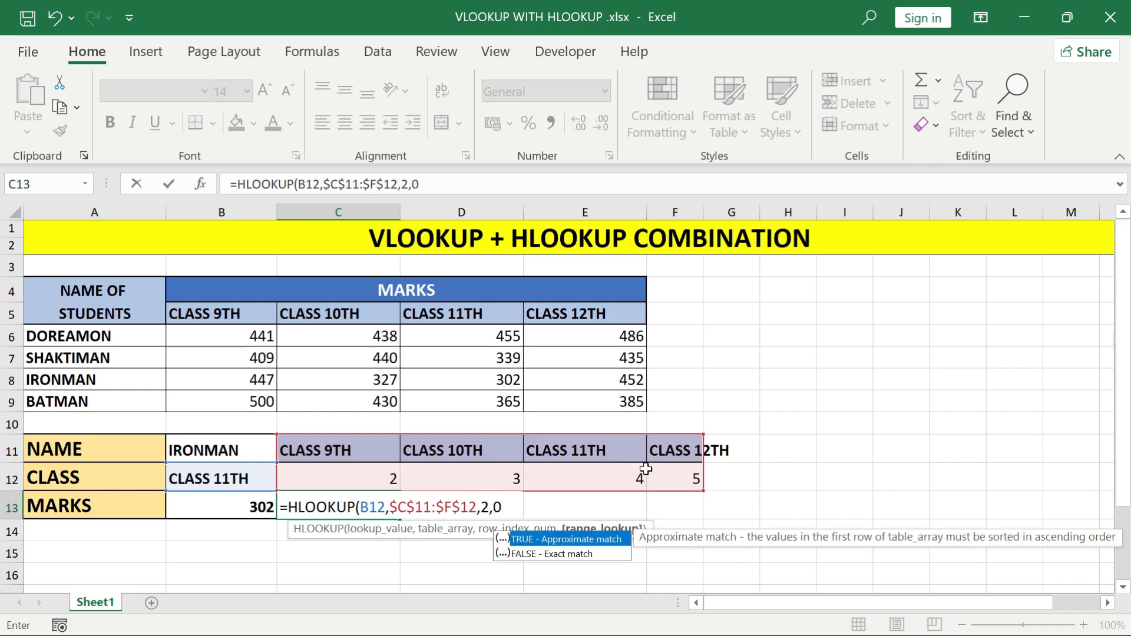
type(")")
key("Return")
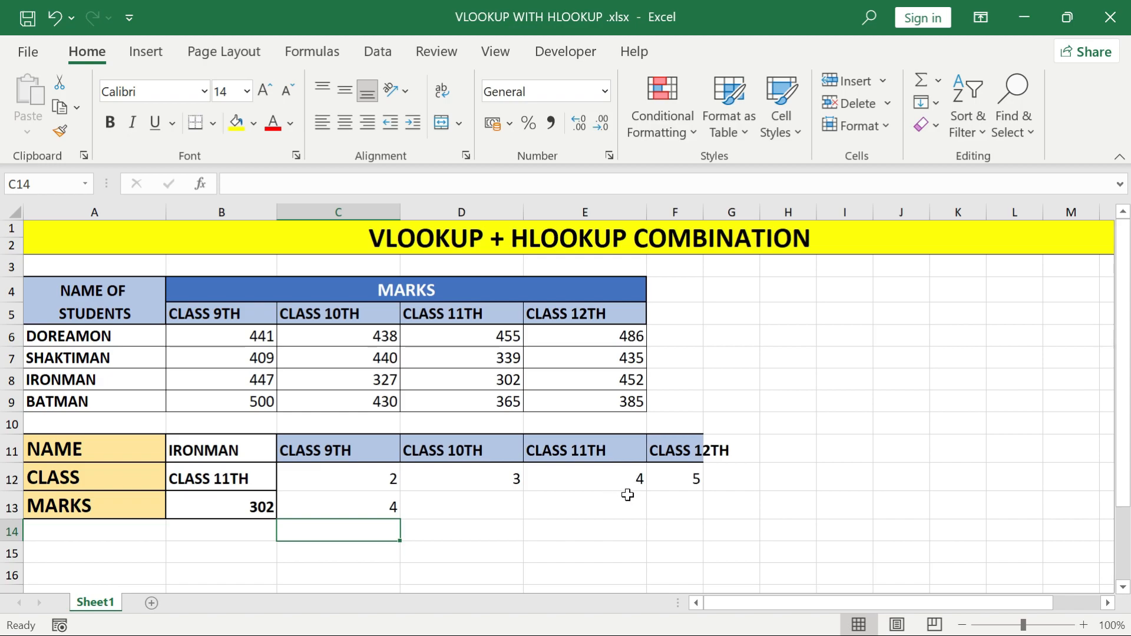
Step: Set the class in B12 to CLASS 9TH and review the VLOOKUP formula in B13
left_click(247, 475)
type("CLA")
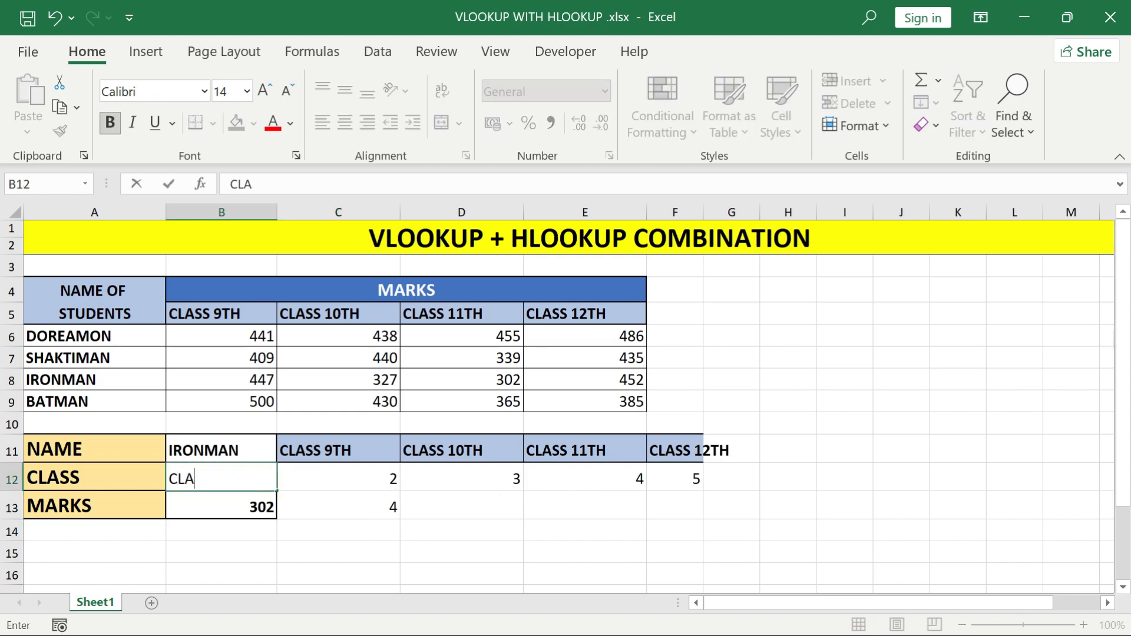
type("SS 9TH")
key("Return")
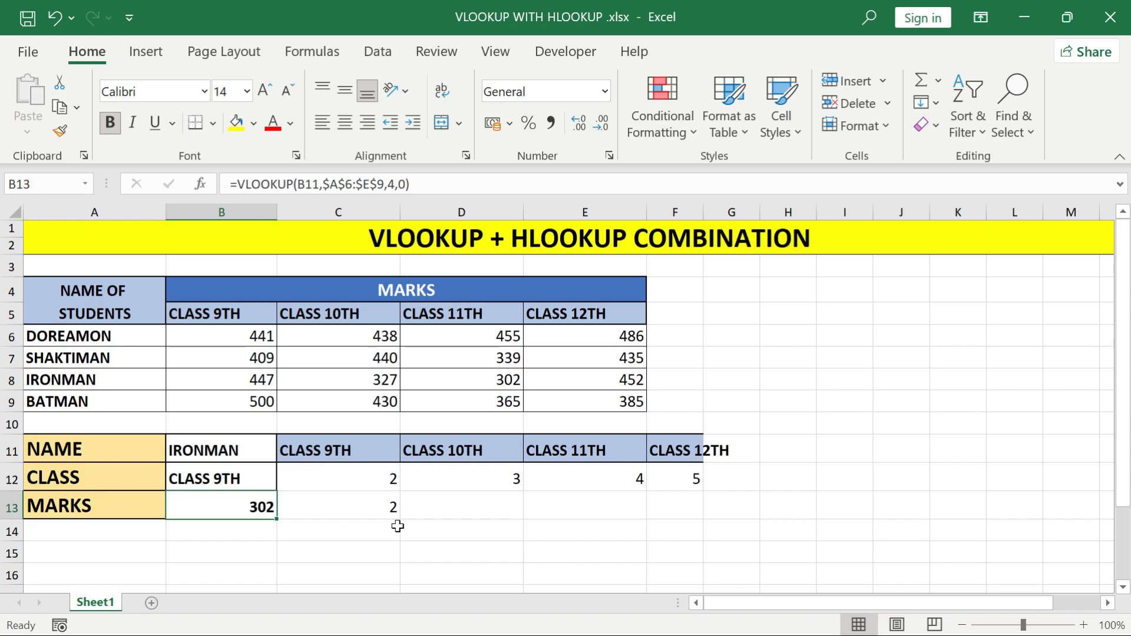
double_click(265, 511)
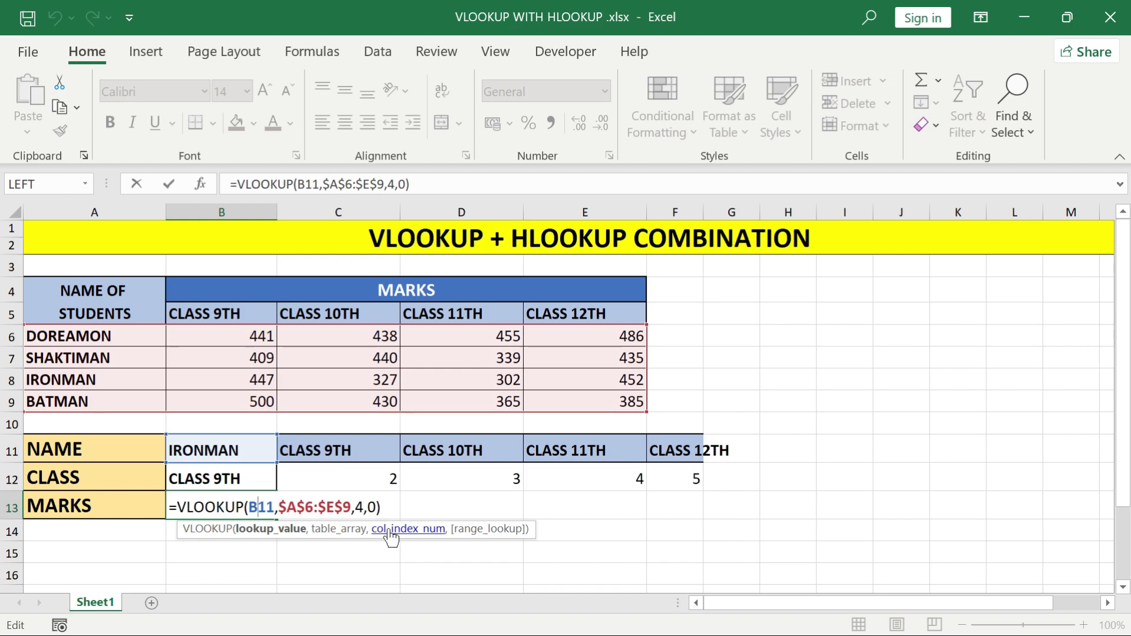
key("ctrl+Return")
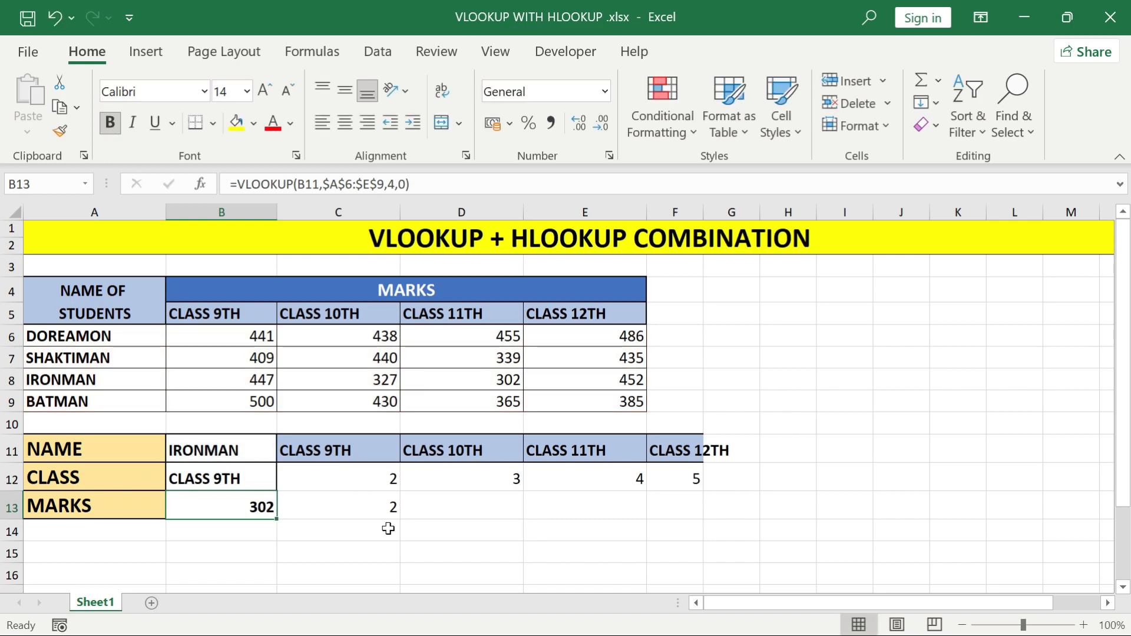
Step: Insert a blank row above the DOREAMON row in the marks table
left_click(115, 336)
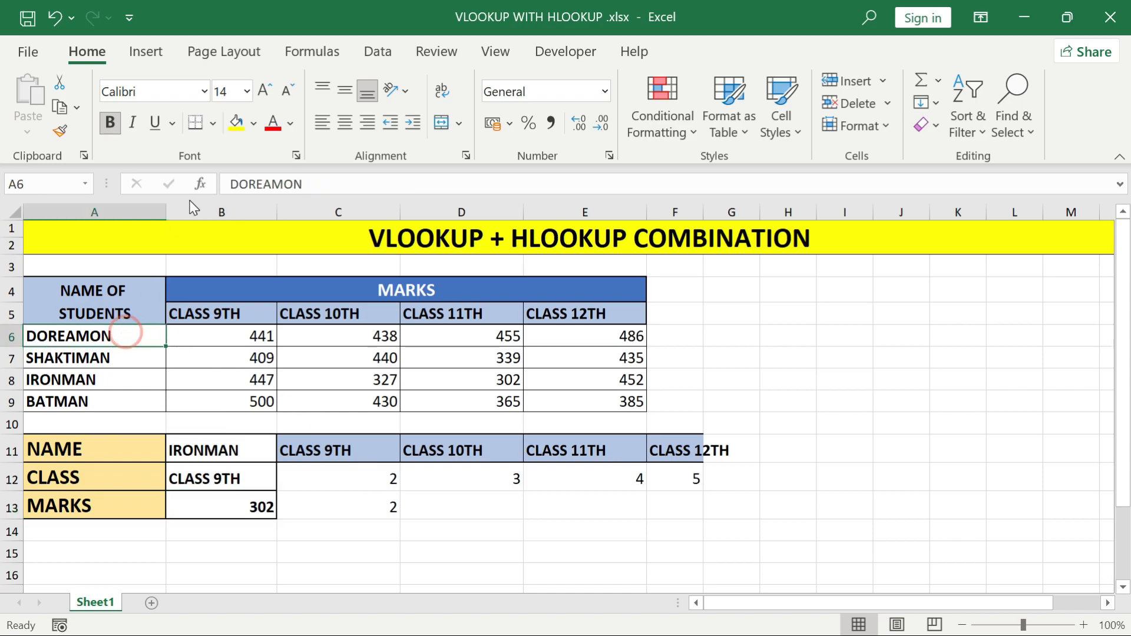
key("shift+space")
key("ctrl+shift+plus")
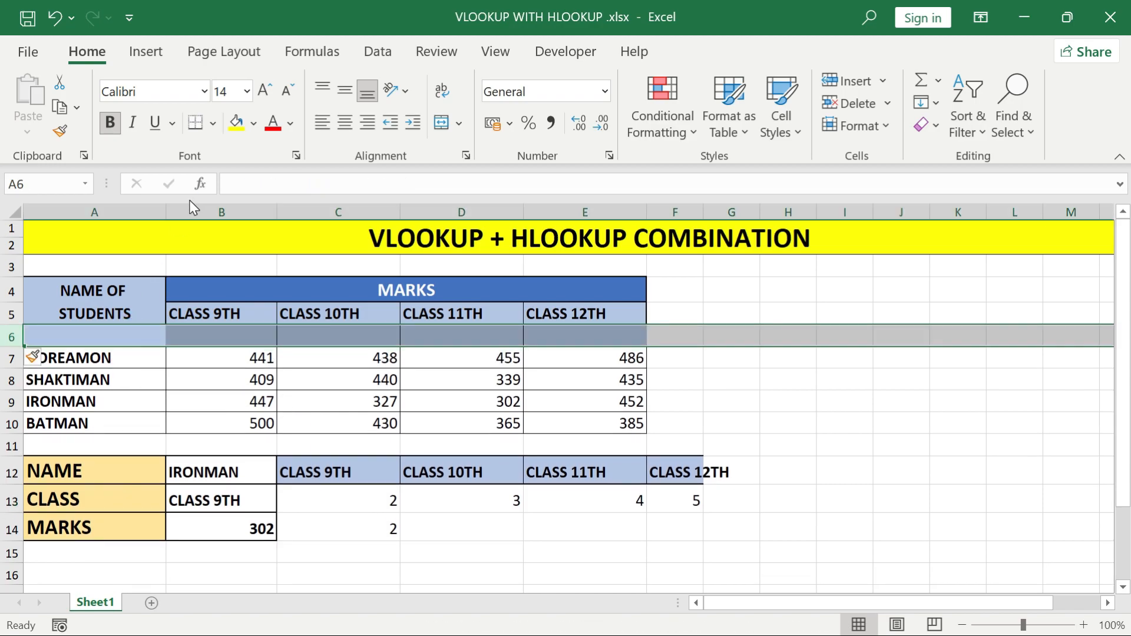
Step: Enter the column index numbers 2, 3, 4 and 5 in B6:E6 beneath the class headings of the marks table
key("Right")
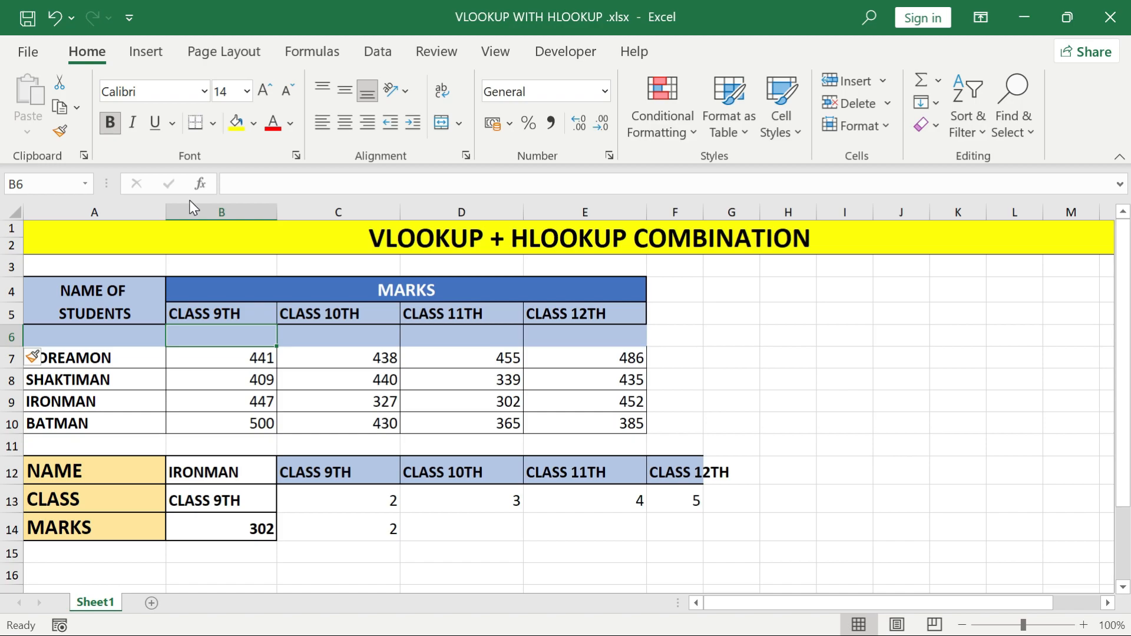
type("2")
key("Tab")
type("3")
key("Tab")
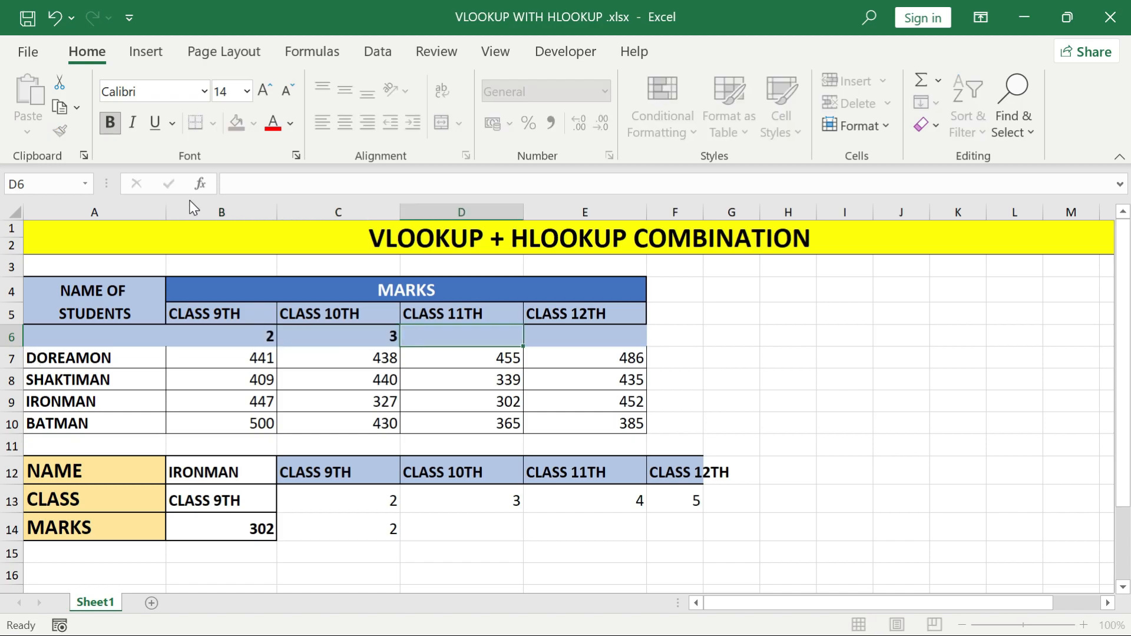
type("4")
key("Tab")
type("5")
key("Tab")
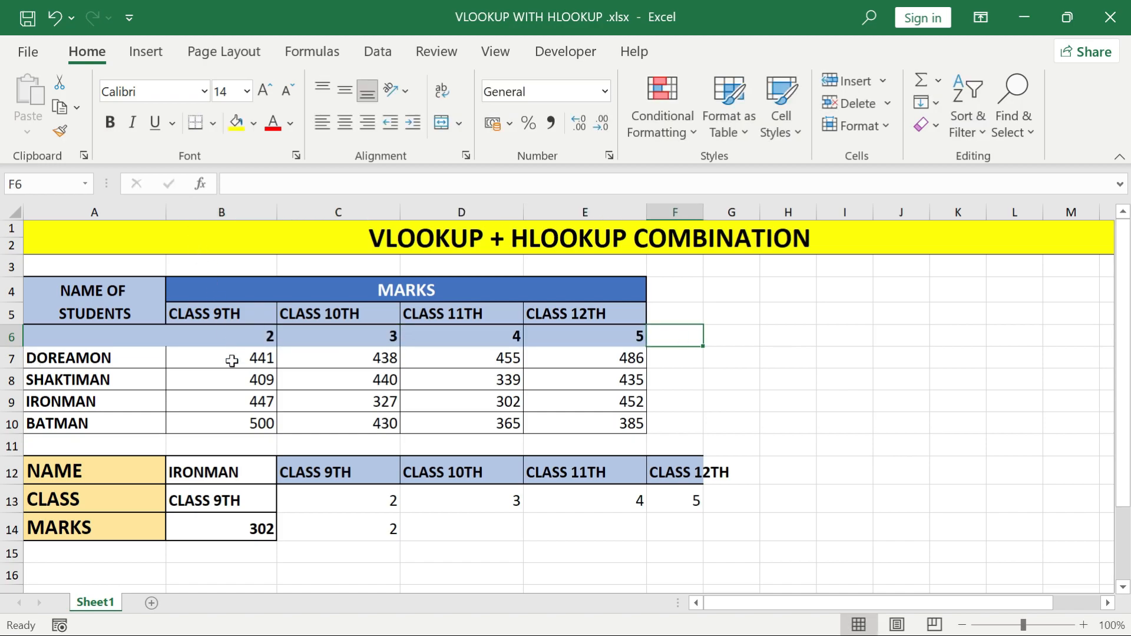
Step: Replace the fixed column index in B14's VLOOKUP formula with a nested HLOOKUP that uses B13 as its lookup value
double_click(250, 537)
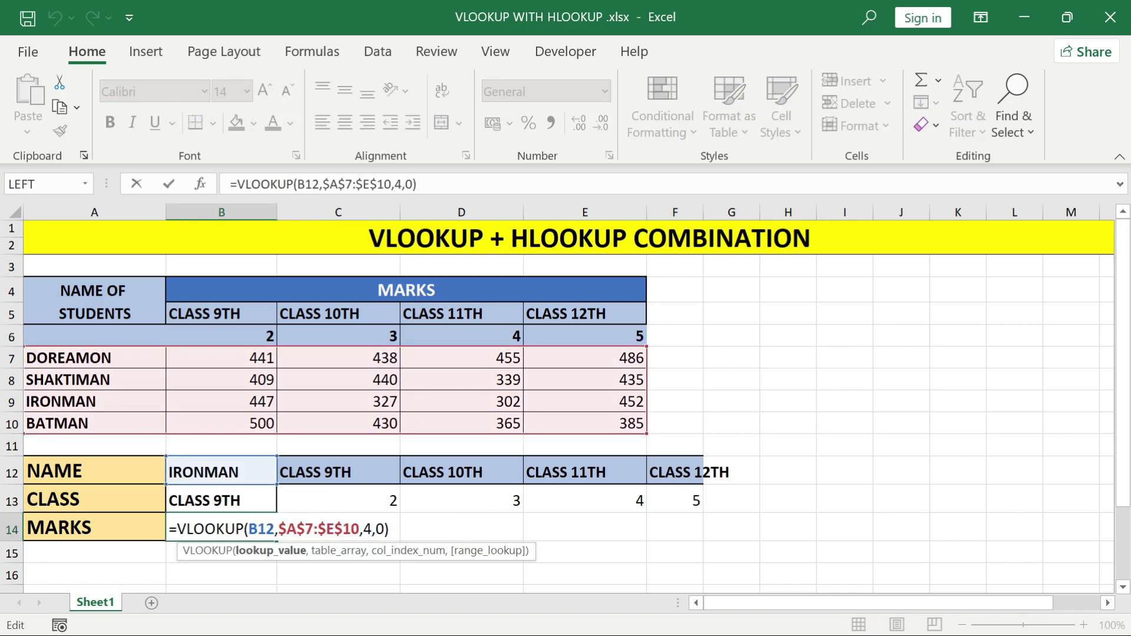
left_click(371, 529)
key("BackSpace")
type("HLOOKUP(")
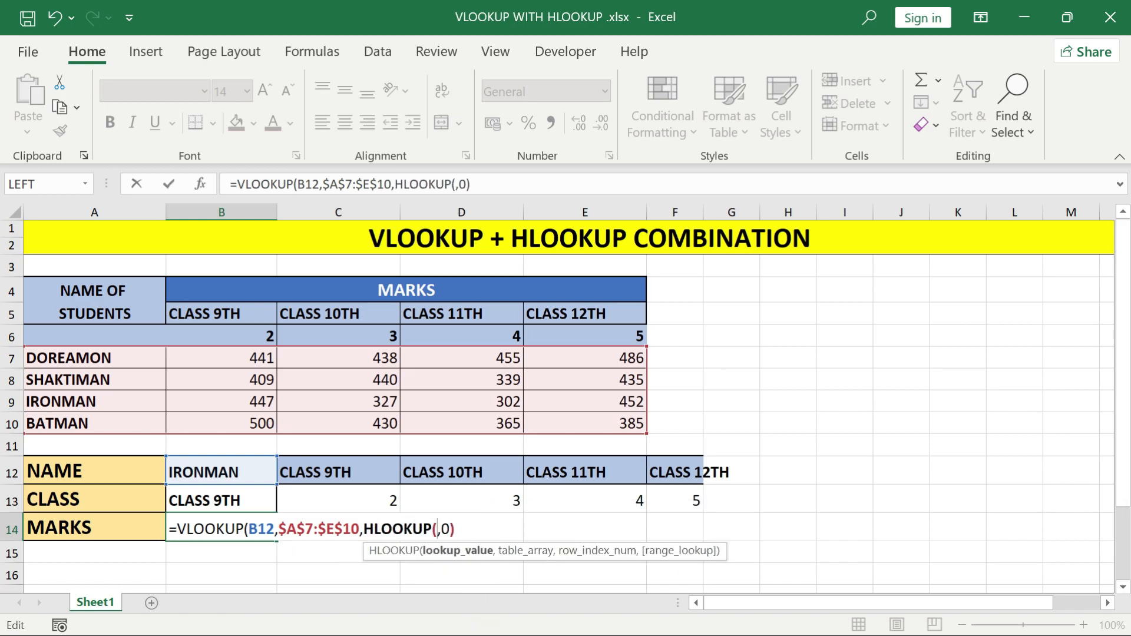
left_click(261, 503)
type(",")
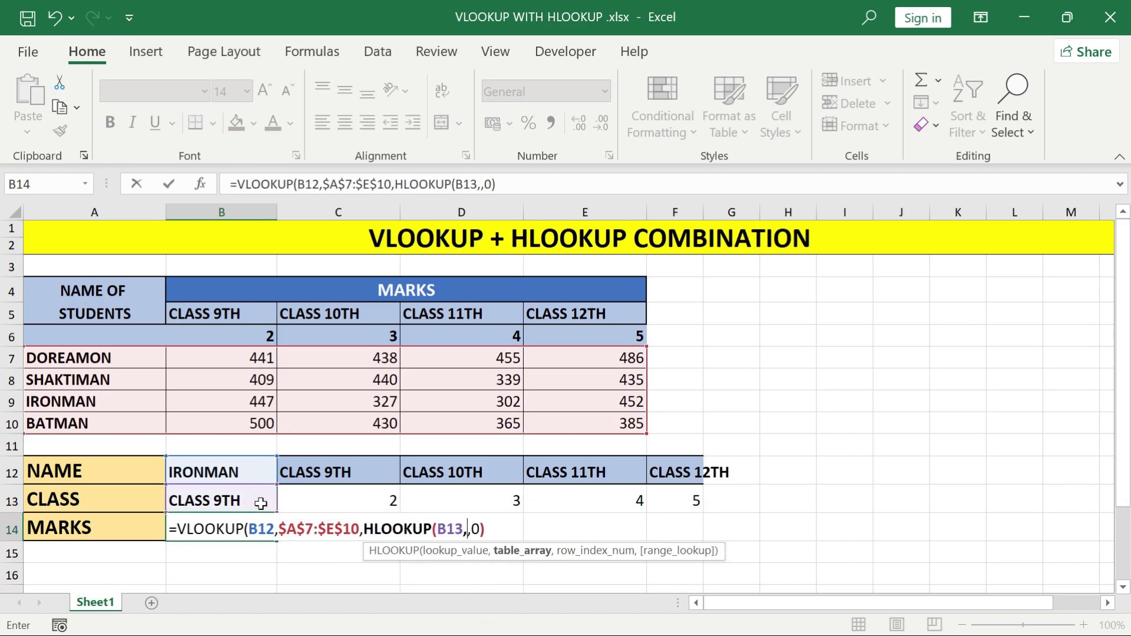
Step: Complete the nested HLOOKUP in B14 with the absolute range $B$5:$E$6, row index 2 and exact match 0
left_click_drag(235, 309, 583, 313)
key("shift+Down")
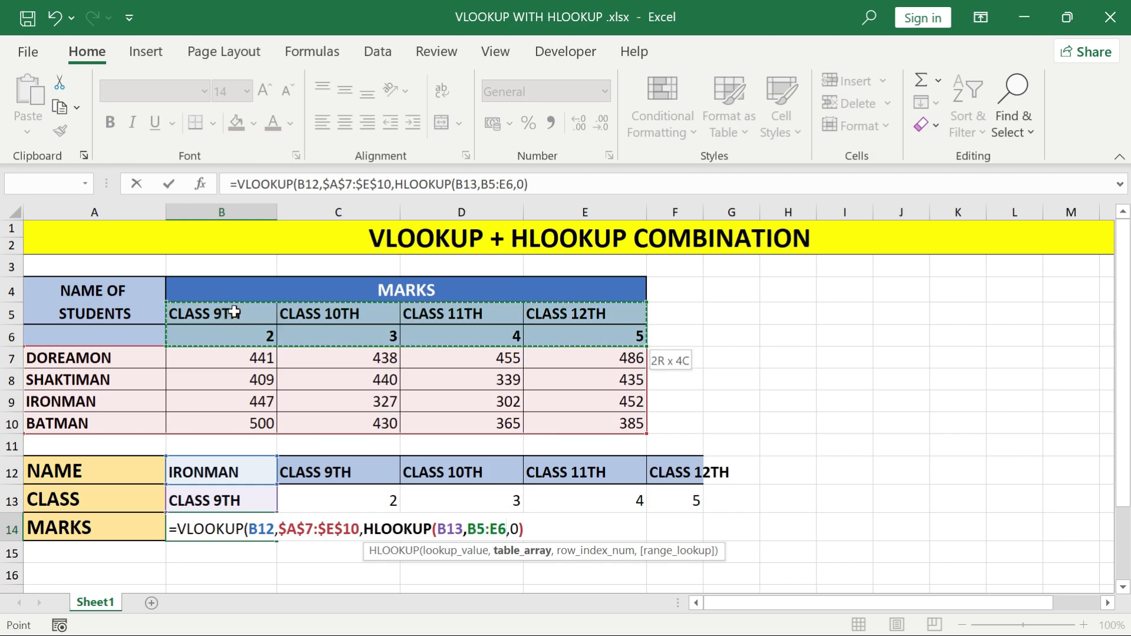
key("F4")
type(",")
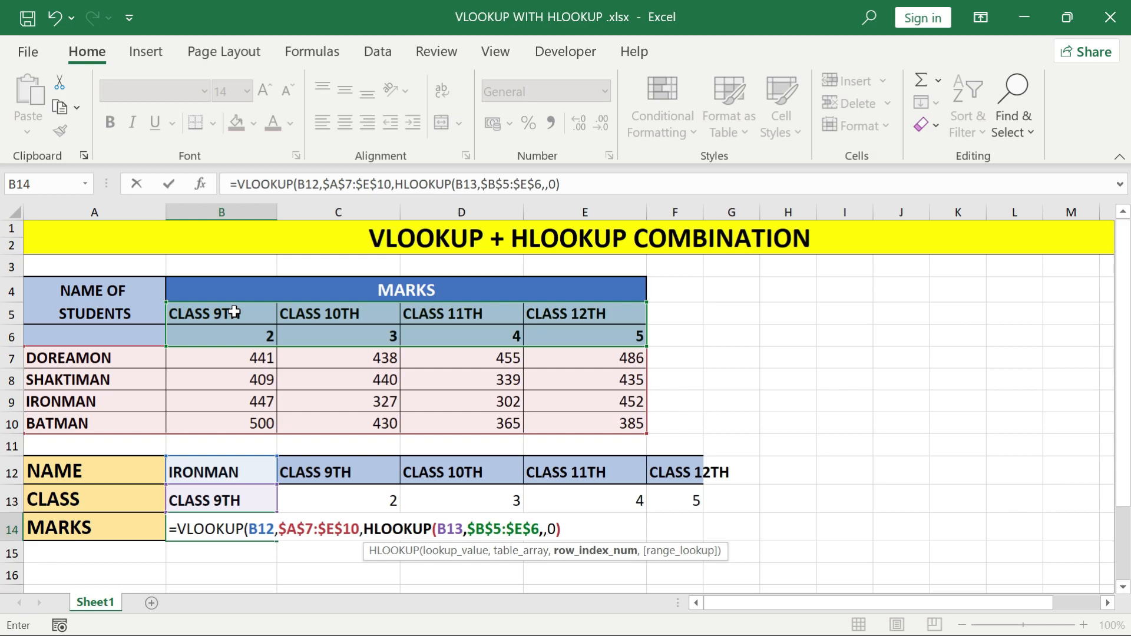
type("2,")
type("0)")
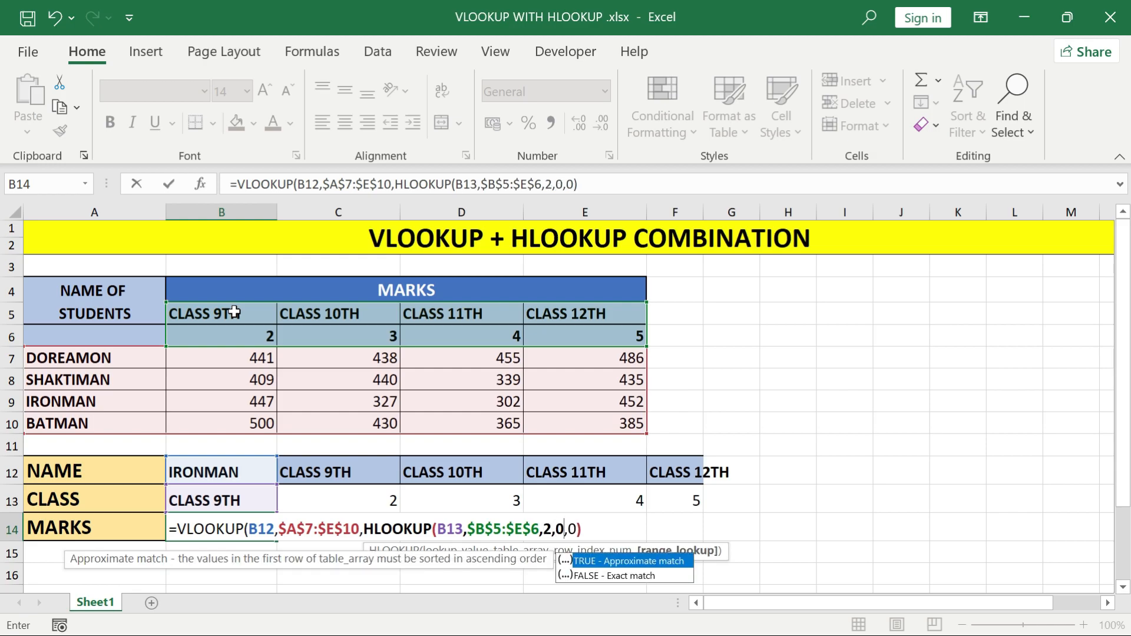
key("Return")
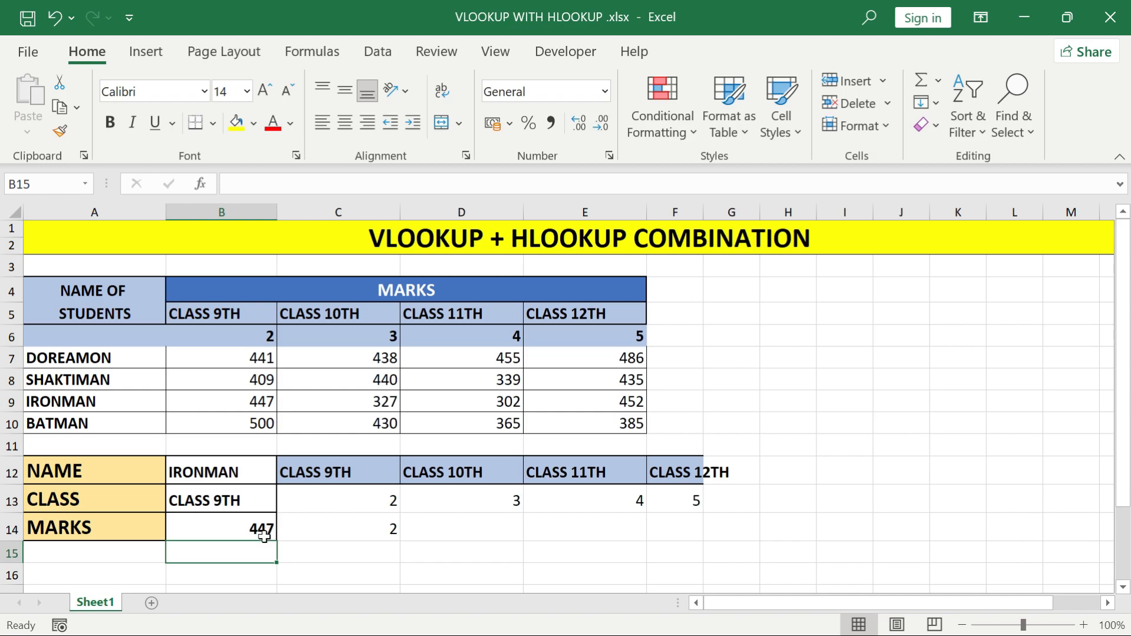
Step: Set the class in B13 to CLASS 10TH to test the combined formula
left_click(260, 503)
type("CLASS")
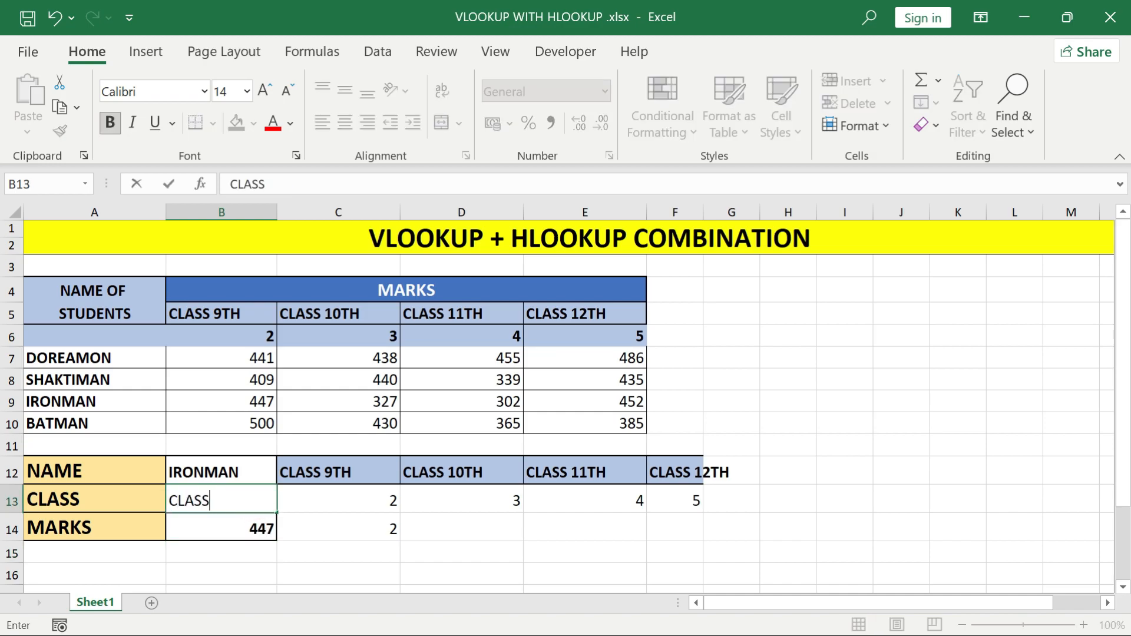
type(" 10TH")
key("Return")
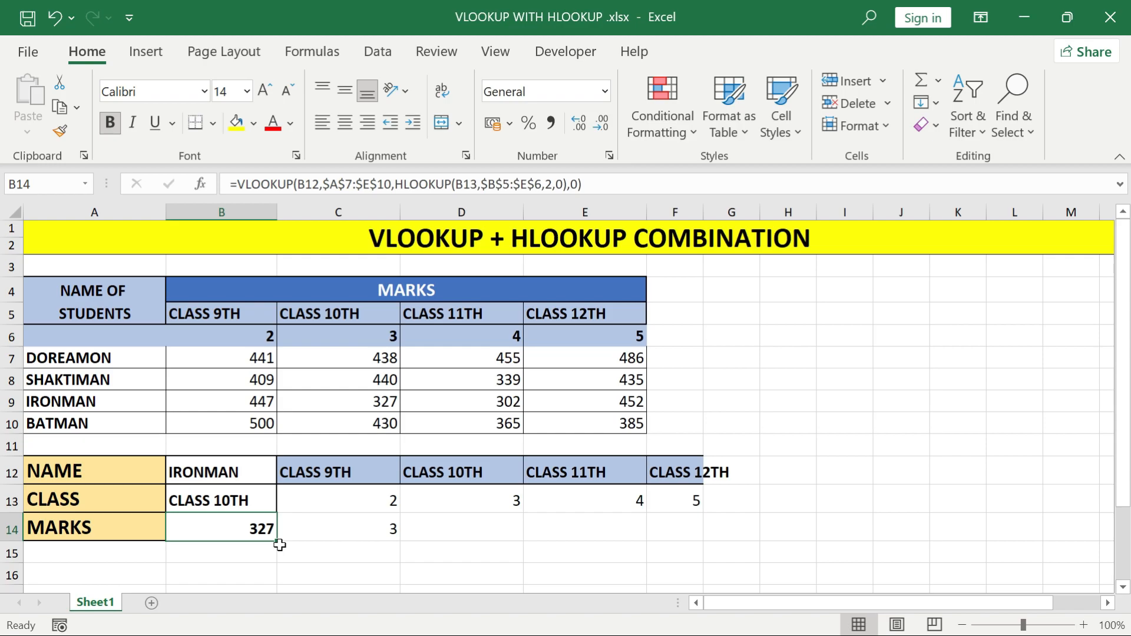
Step: Evaluate the nested HLOOKUP part of the formula in B14 to check the column index it supplies to VLOOKUP
double_click(263, 531)
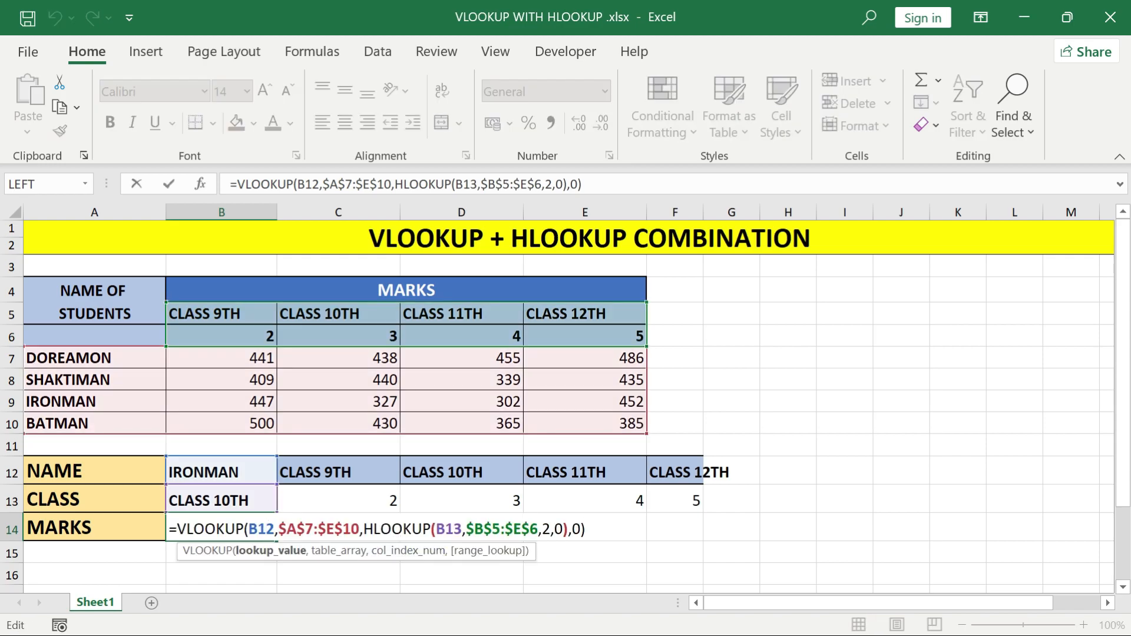
left_click_drag(364, 529, 569, 529)
type("3")
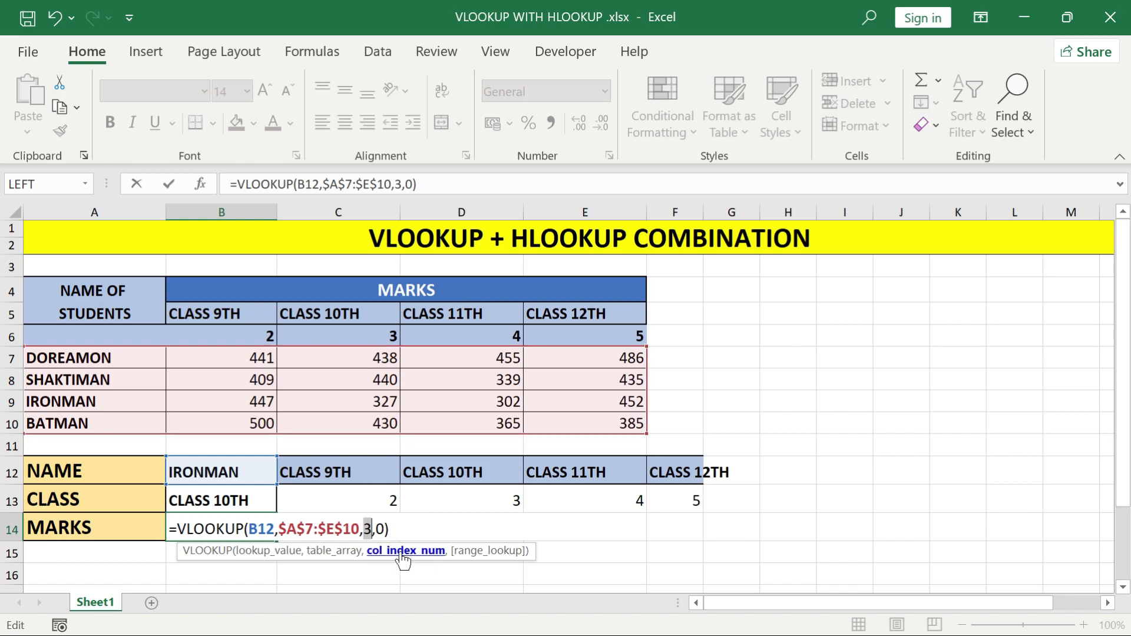
type("HLOOKUP(B13,$B$5:$E$6,2,0)")
key("ctrl+Return")
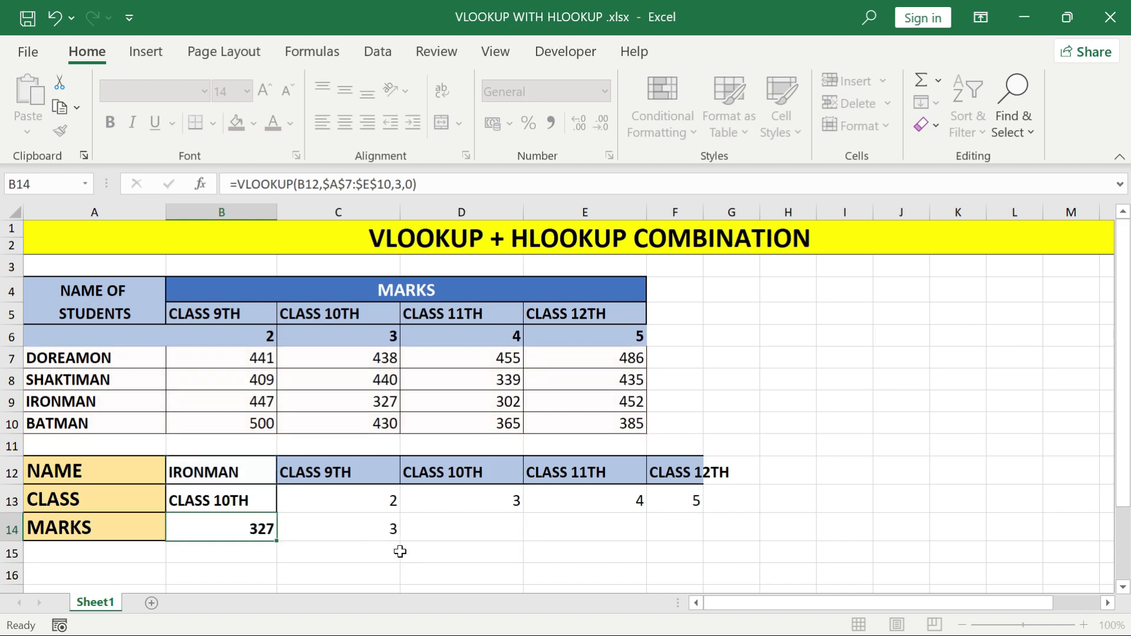
Step: Set the student name in B12 to DOREAMON to test the marks lookup
left_click(243, 469)
type("DOREAMON")
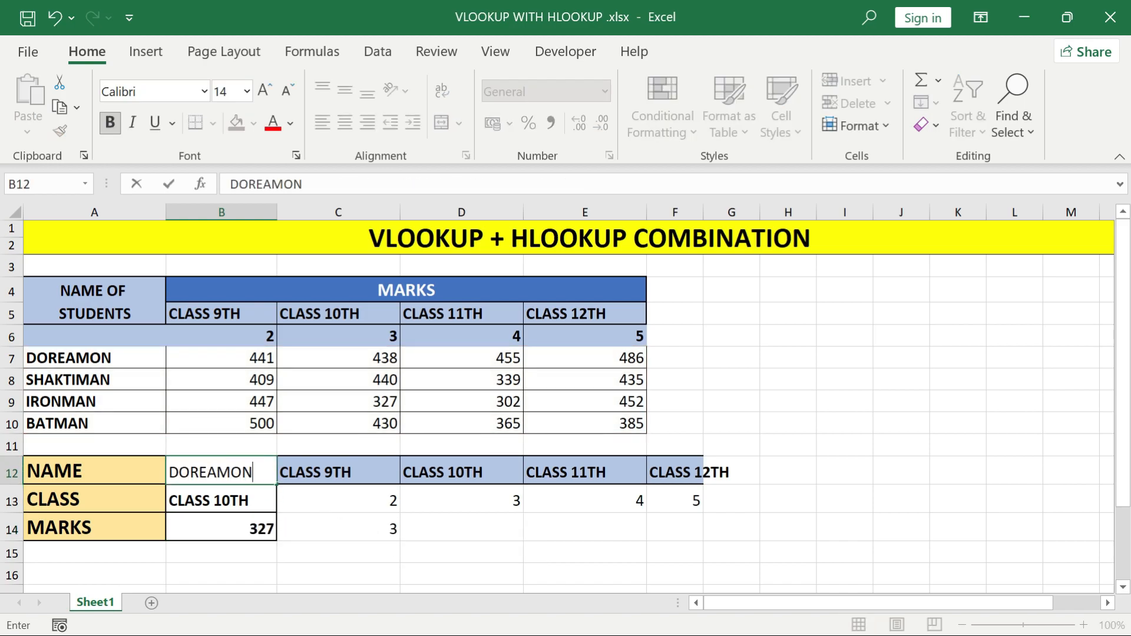
key("Return")
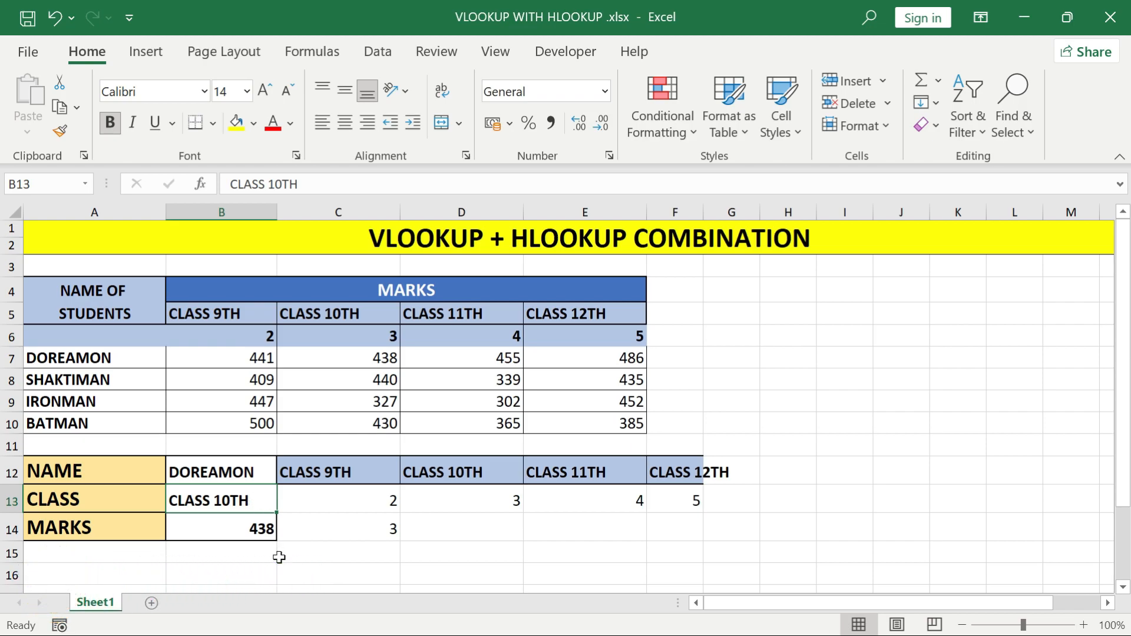
Step: Clear all contents and formatting from the helper cells C12:F14 beside the name, class and marks block
left_click(319, 469)
key("ctrl+shift+Right")
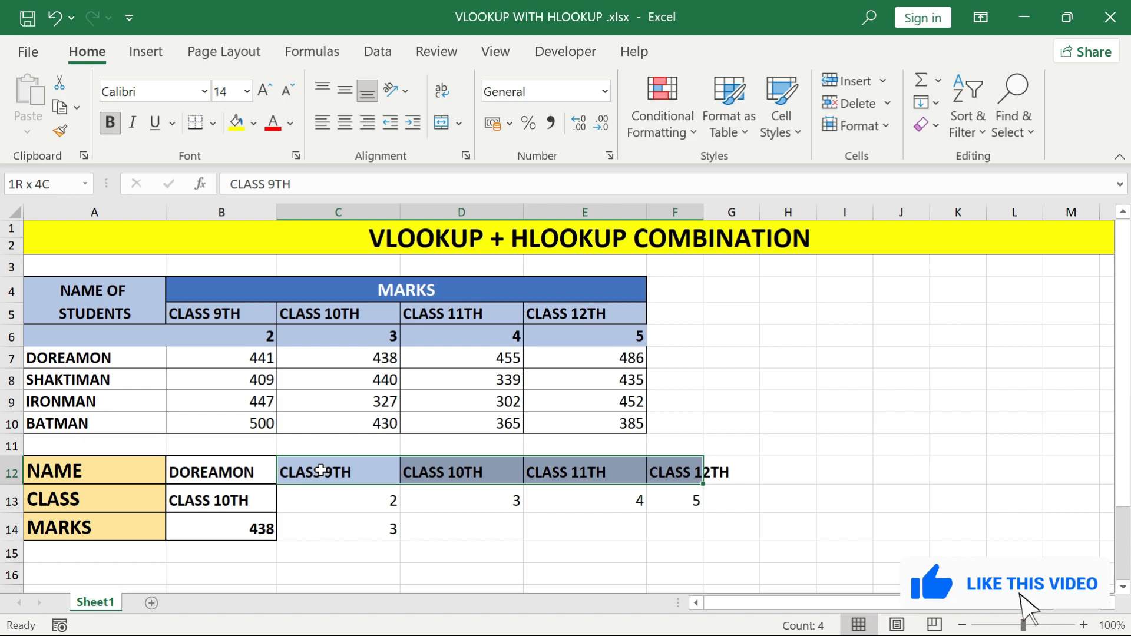
key("ctrl+shift+Down")
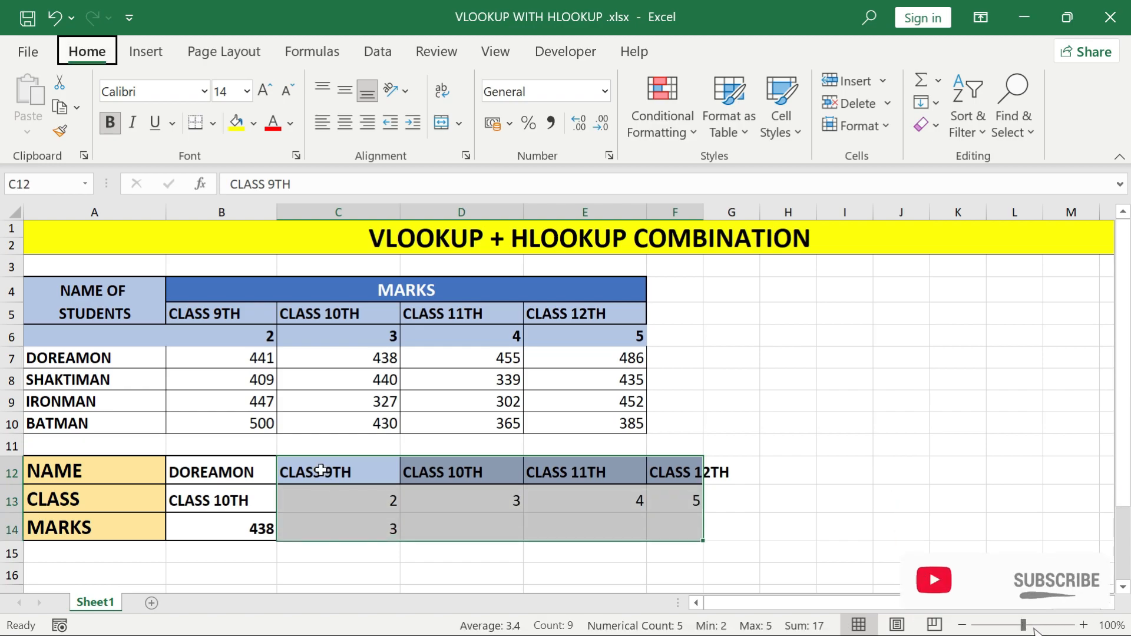
key("alt+h")
key("e")
key("a")
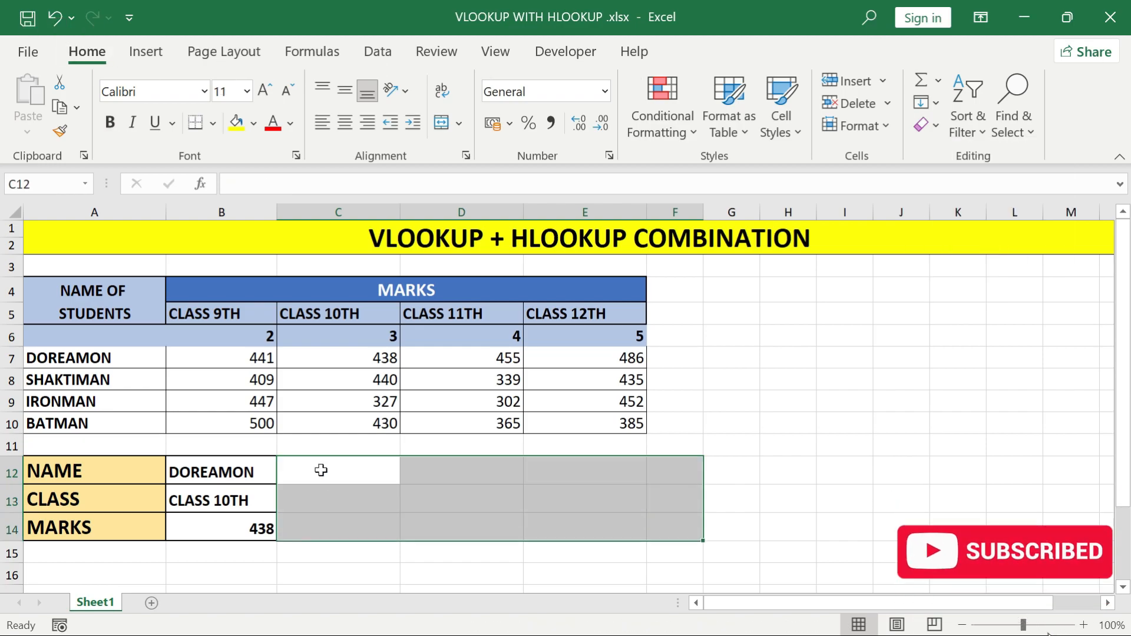
key("Down")
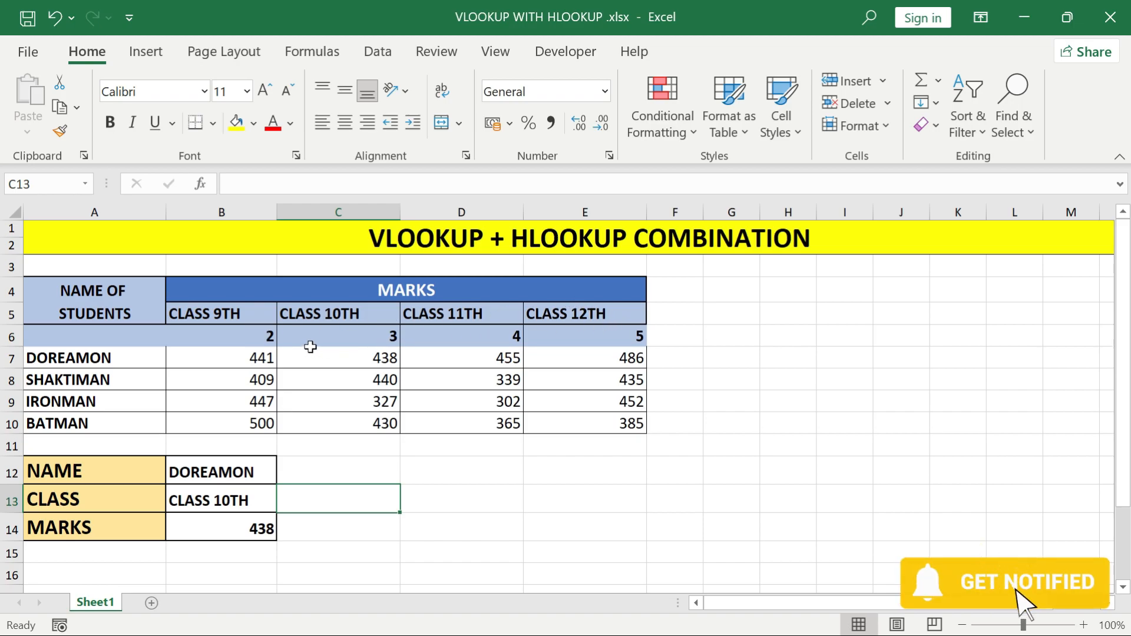